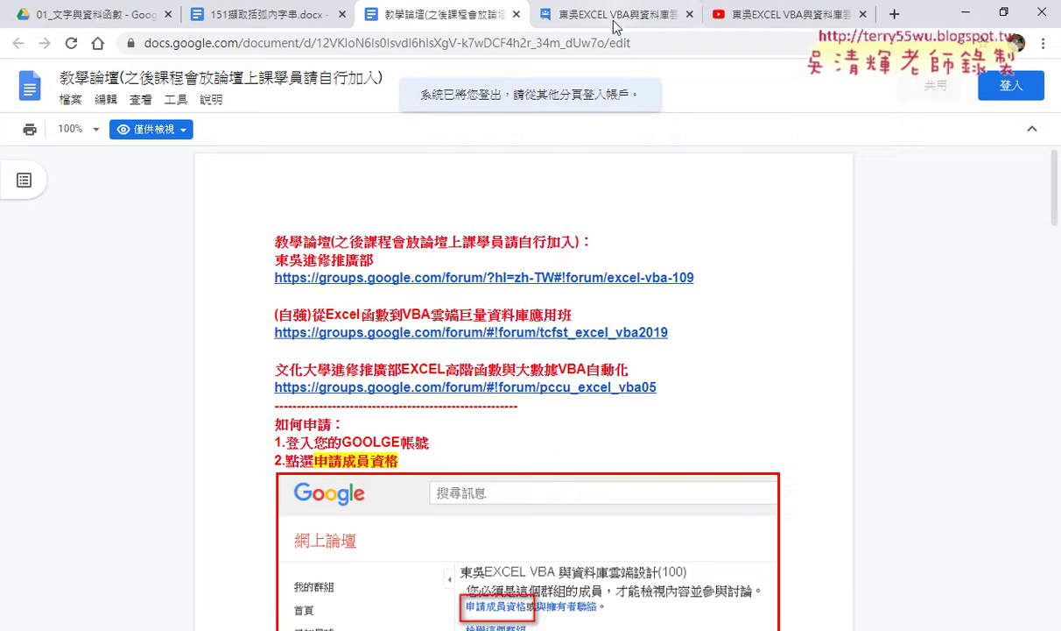
Open the 109第2次 second-session topic from the course forum's topic list
{"action": "left_click", "coordinate": [579, 15]}
{"action": "left_click", "coordinate": [18, 43]}
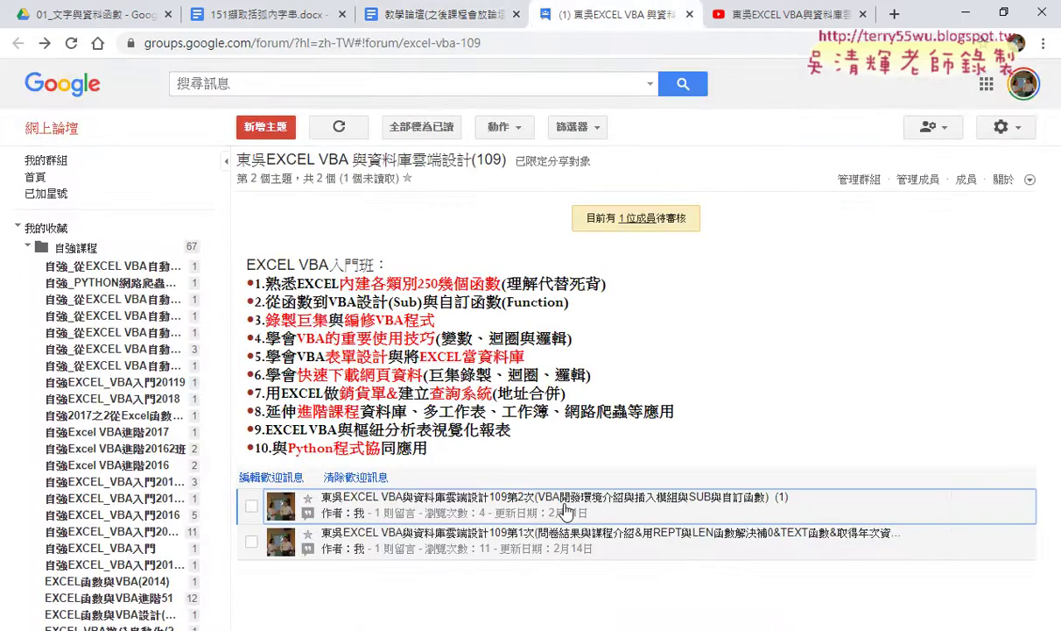
{"action": "left_click", "coordinate": [565, 509]}
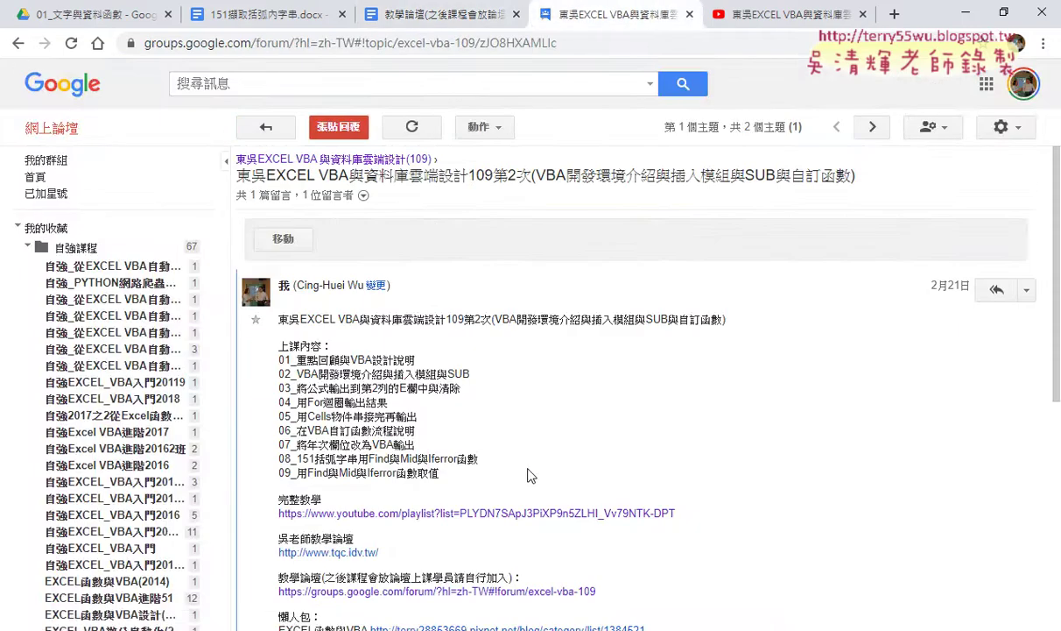
{"action": "scroll", "coordinate": [517, 456], "scroll_direction": "down", "scroll_amount": 1}
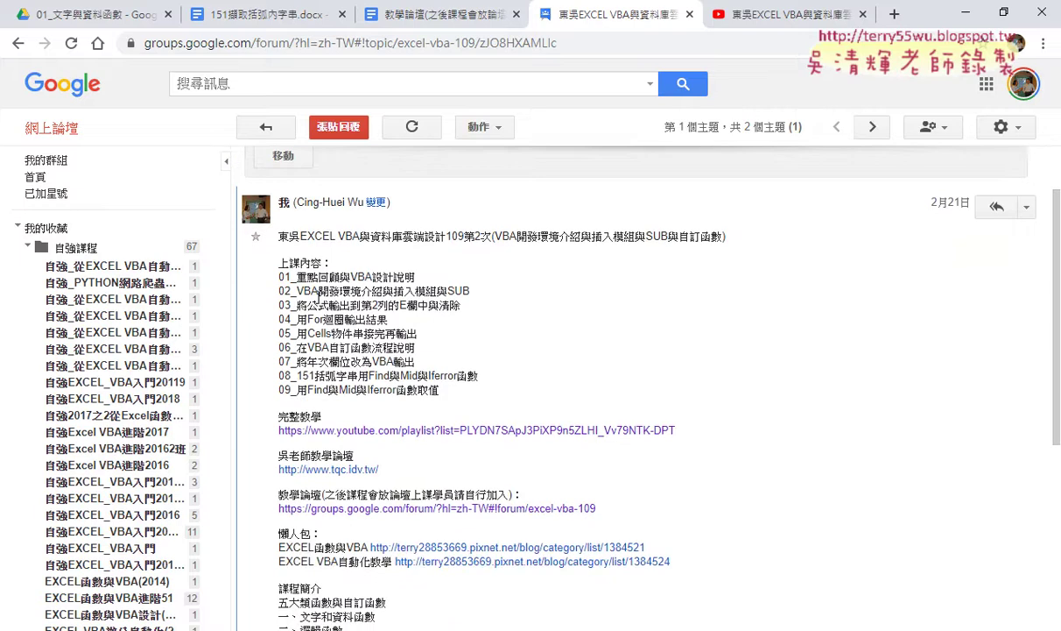
Highlight 'VBA開發環境' in the lesson outline, then switch to the Excel workbook
{"action": "left_click", "coordinate": [299, 289]}
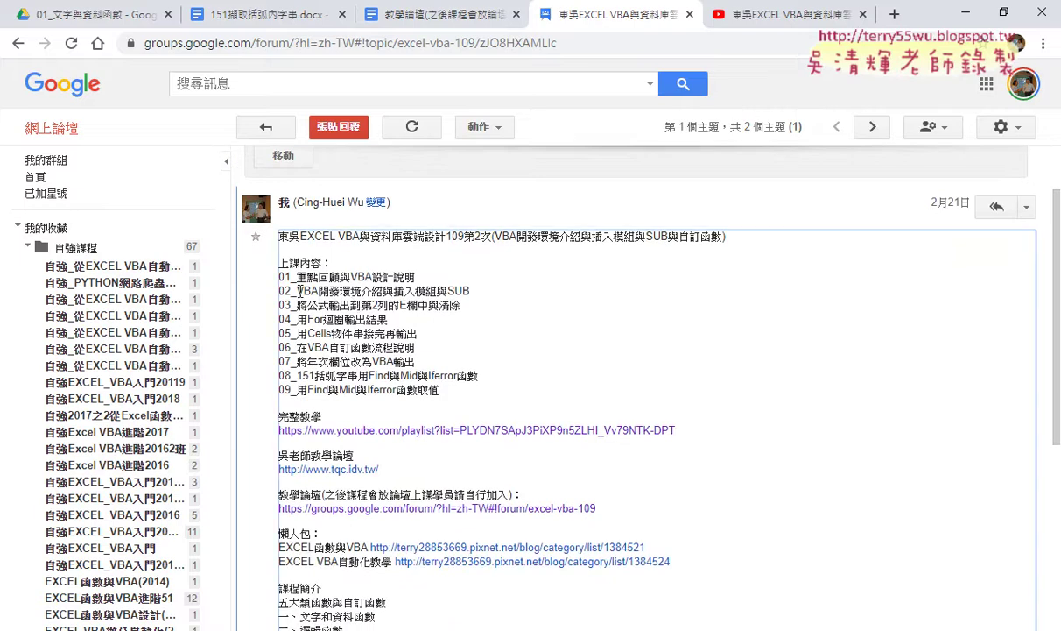
{"action": "left_click_drag", "start_coordinate": [298, 291], "coordinate": [360, 293]}
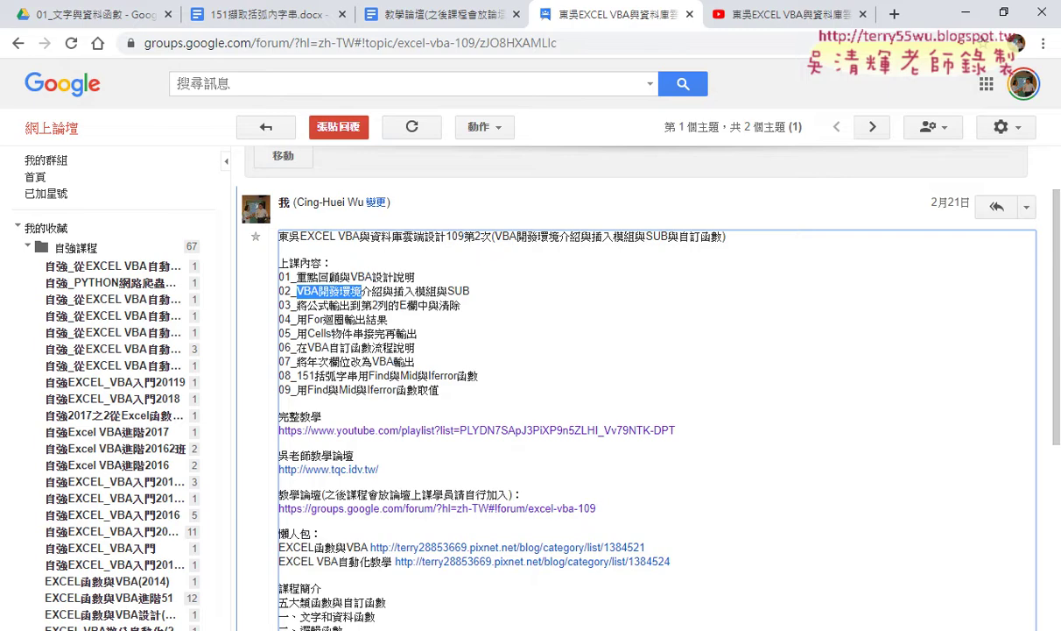
{"action": "key", "text": "alt+Tab"}
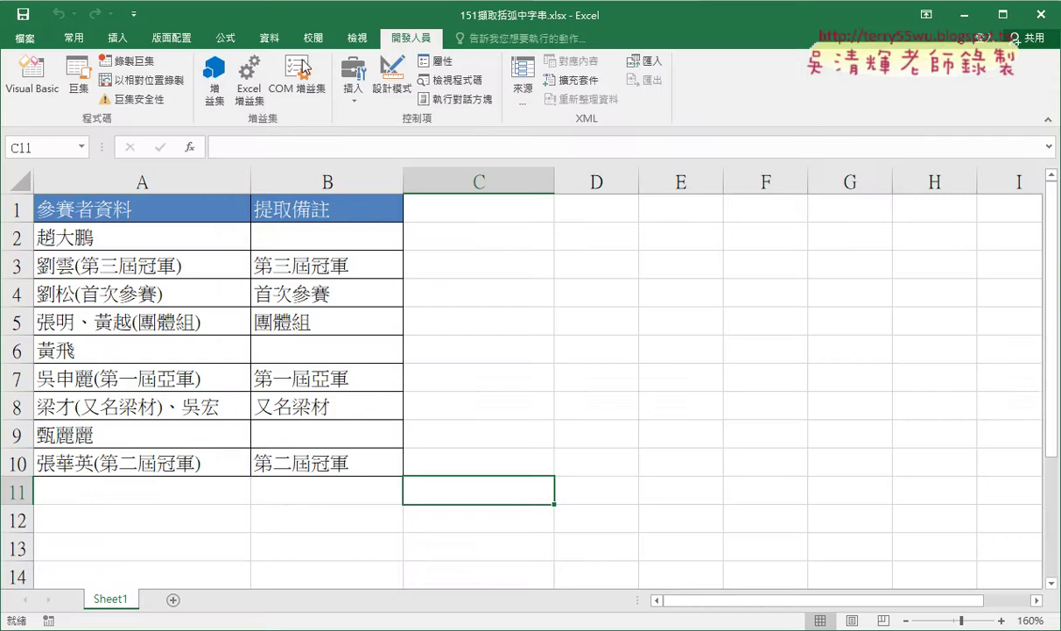
Open the Visual Basic editor and position its window over the sheet
{"action": "left_click", "coordinate": [44, 91]}
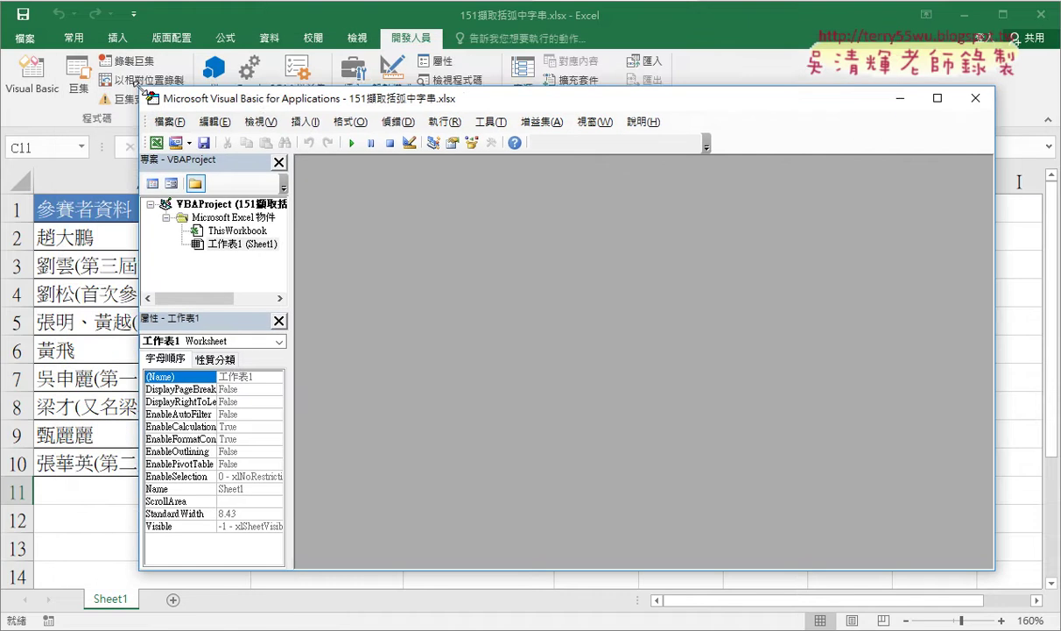
{"action": "left_click_drag", "start_coordinate": [261, 98], "coordinate": [294, 96]}
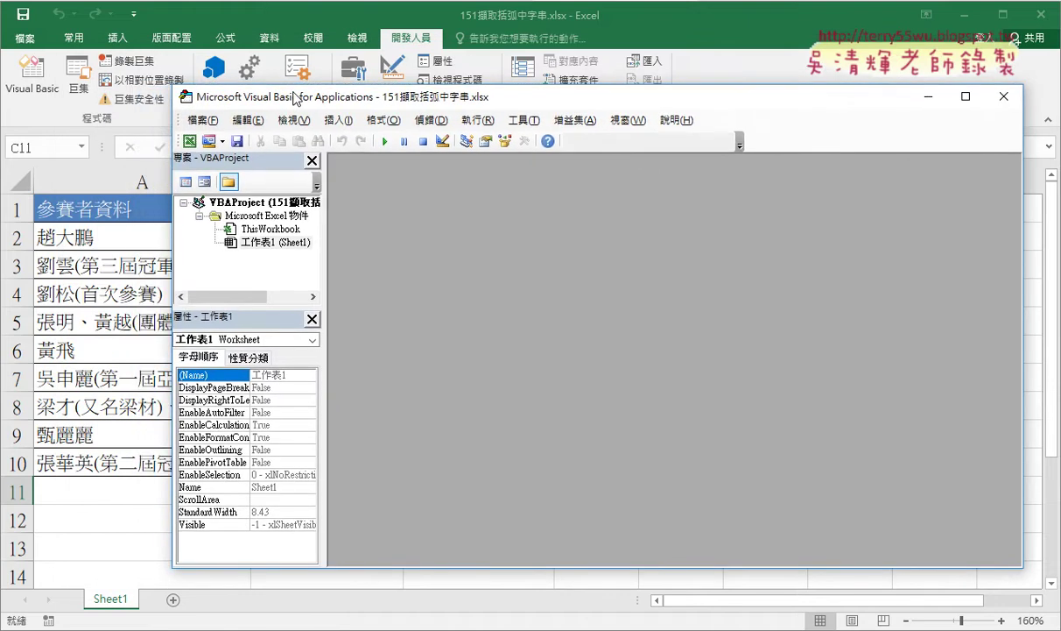
{"action": "right_click", "coordinate": [286, 233]}
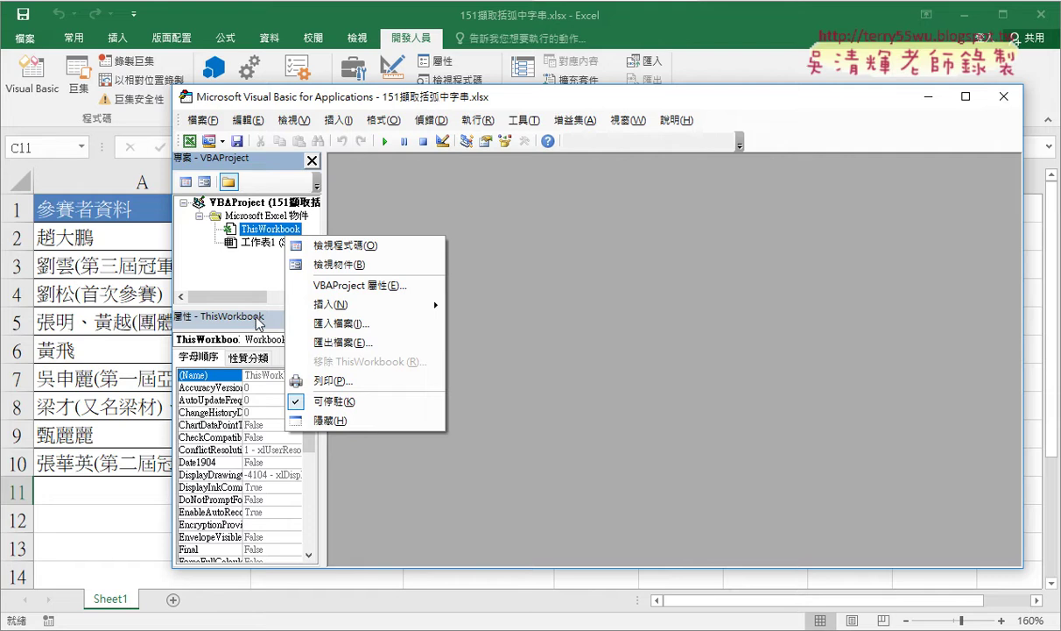
{"action": "left_click", "coordinate": [243, 302]}
Restore the Project Explorer and Properties panes, stacked vertically and widened slightly
{"action": "left_click", "coordinate": [312, 161]}
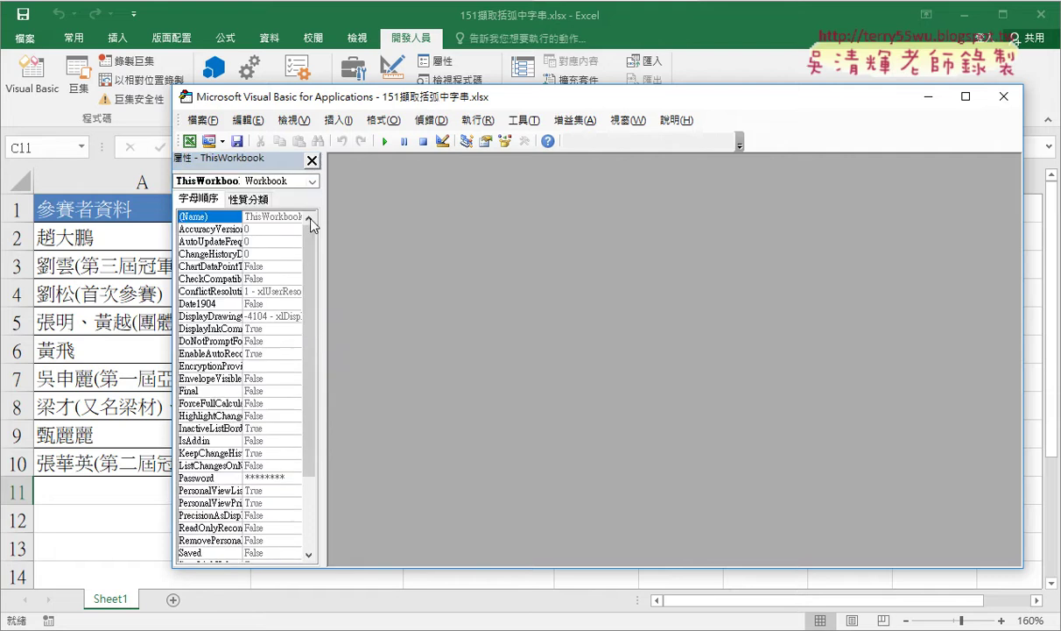
{"action": "left_click", "coordinate": [311, 153]}
{"action": "left_click", "coordinate": [297, 120]}
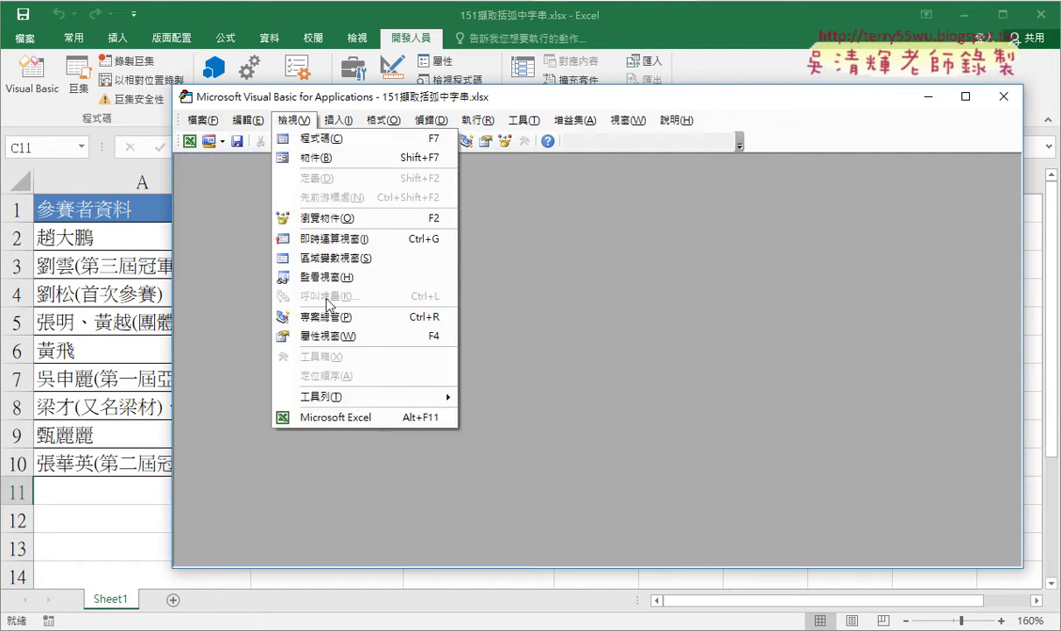
{"action": "left_click", "coordinate": [312, 315]}
{"action": "left_click", "coordinate": [293, 120]}
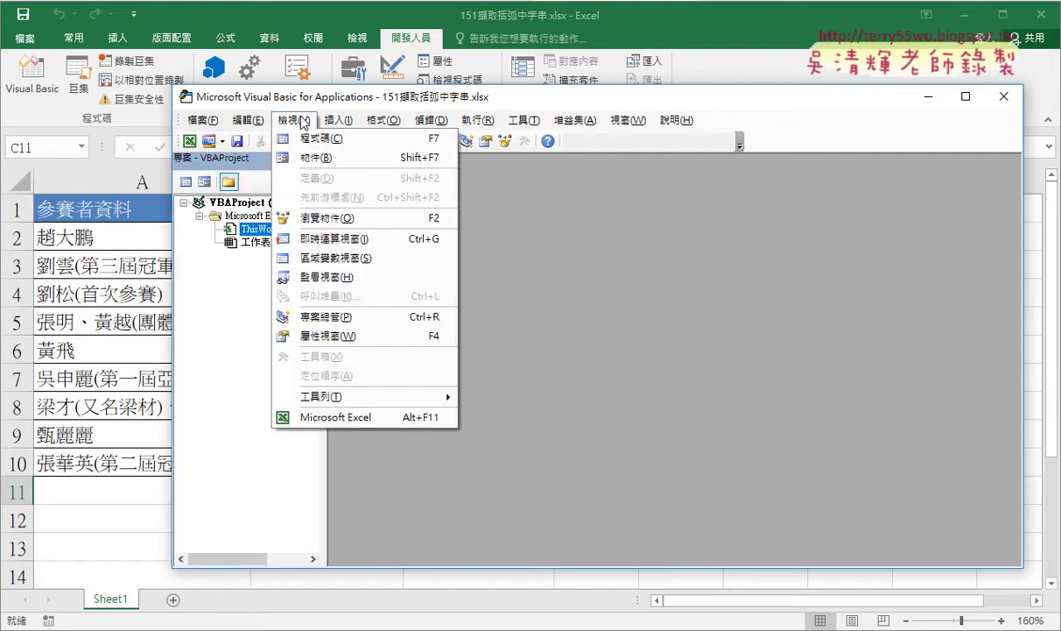
{"action": "left_click", "coordinate": [321, 336]}
{"action": "left_click_drag", "start_coordinate": [253, 215], "coordinate": [252, 372]}
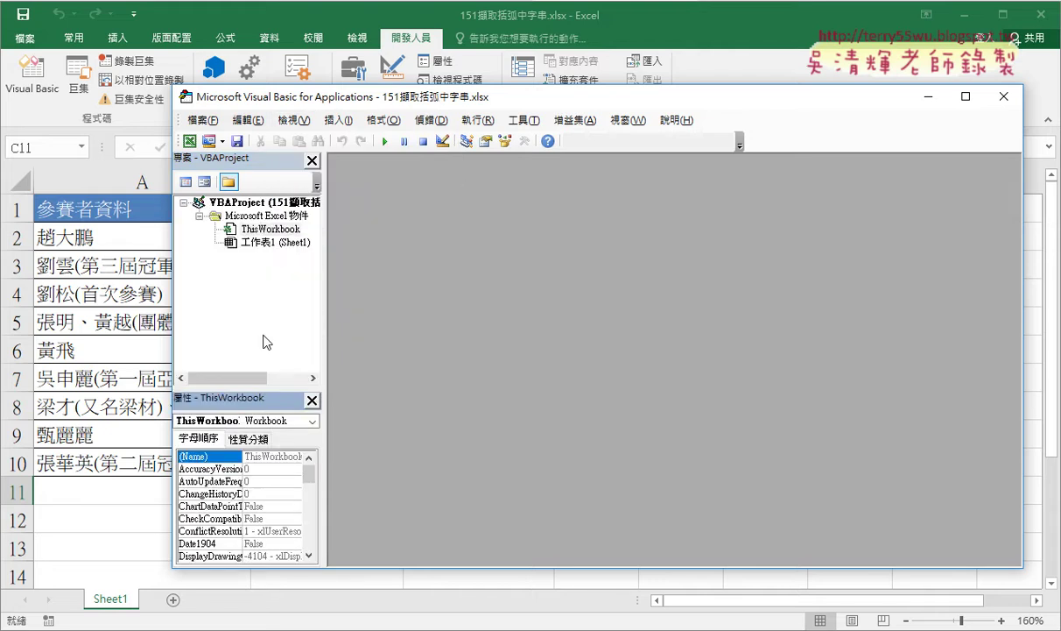
{"action": "left_click_drag", "start_coordinate": [323, 289], "coordinate": [365, 299]}
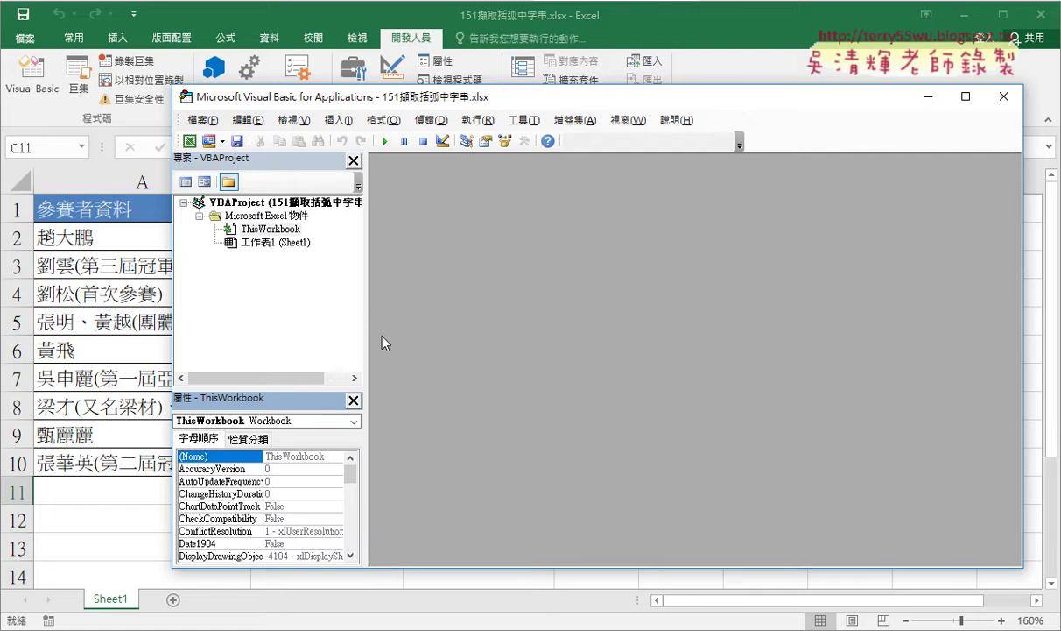
Insert a new code module, Module1, into the workbook's VBA project
{"action": "right_click", "coordinate": [282, 230]}
{"action": "mouse_move", "coordinate": [312, 302]}
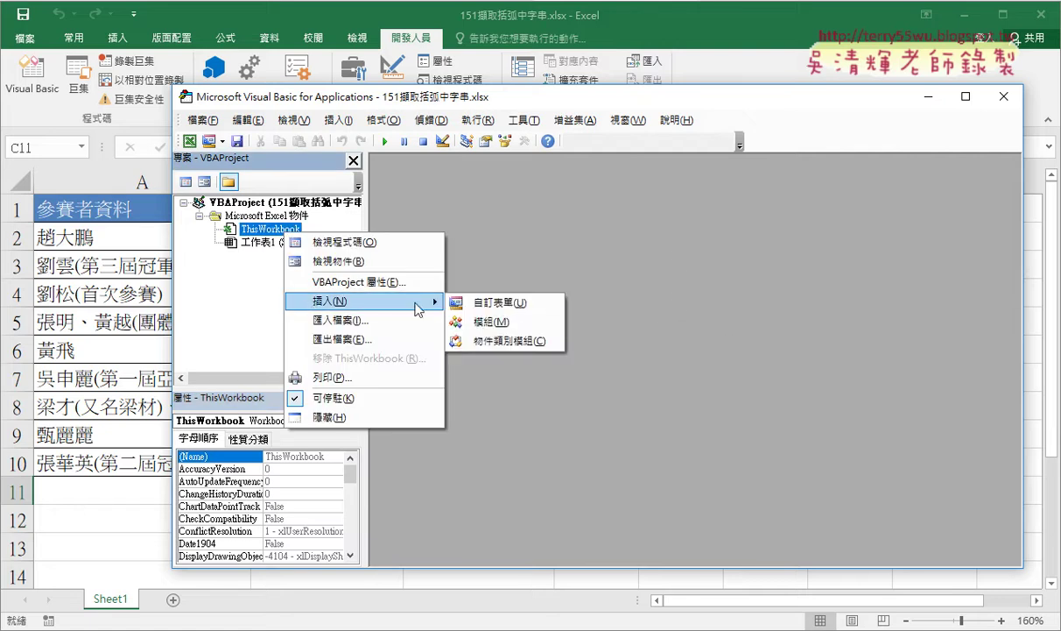
{"action": "left_click", "coordinate": [481, 322]}
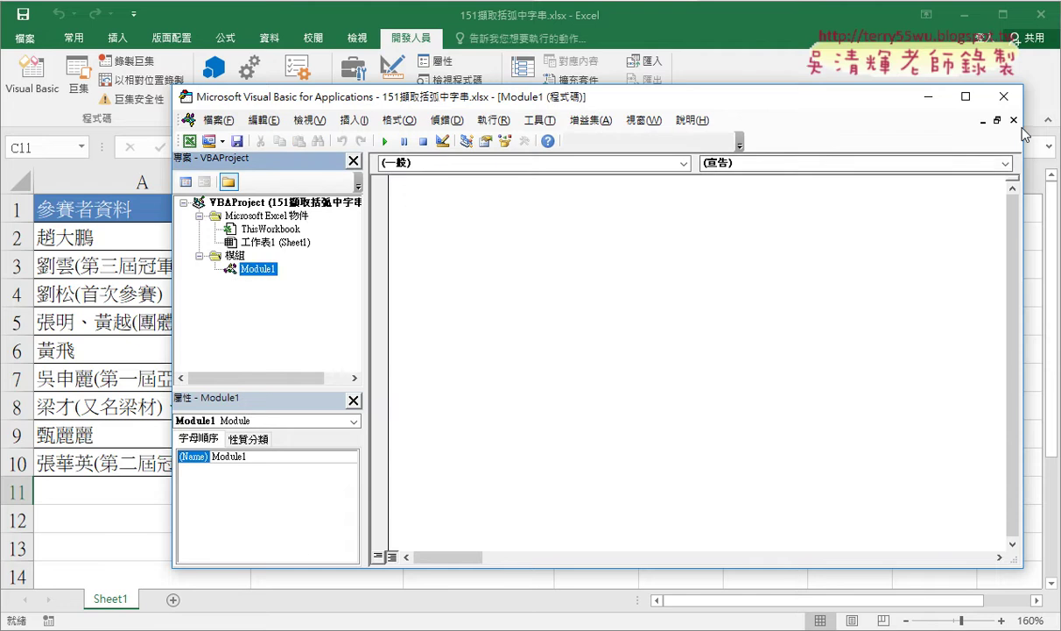
{"action": "left_click", "coordinate": [1013, 120]}
{"action": "double_click", "coordinate": [257, 271]}
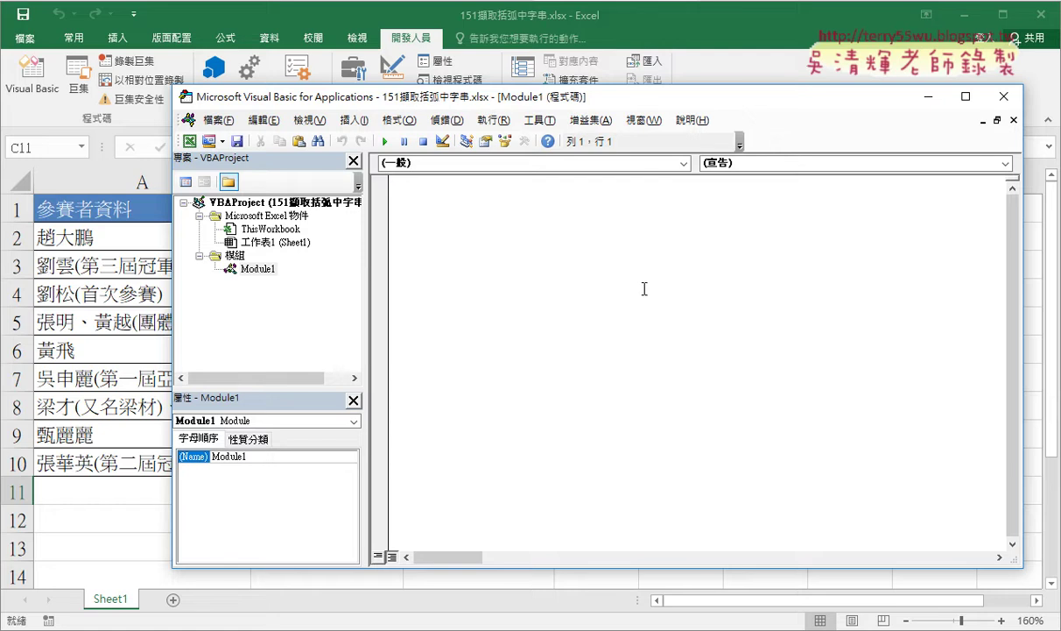
{"action": "left_click", "coordinate": [264, 272]}
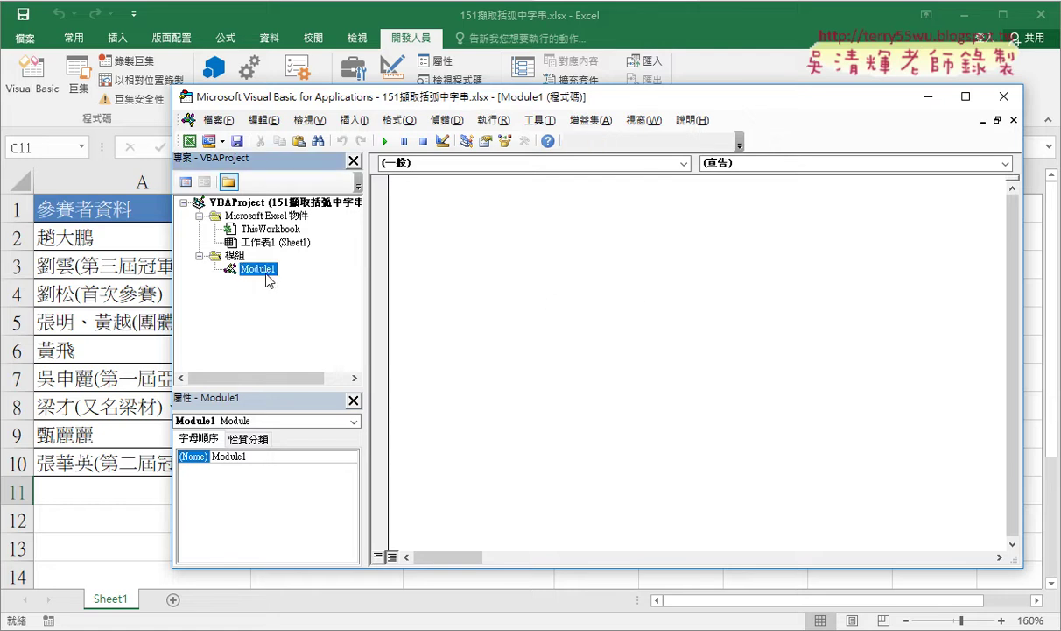
Rename Module1 to AAA in the Properties window and return to the worksheet
{"action": "right_click", "coordinate": [234, 254]}
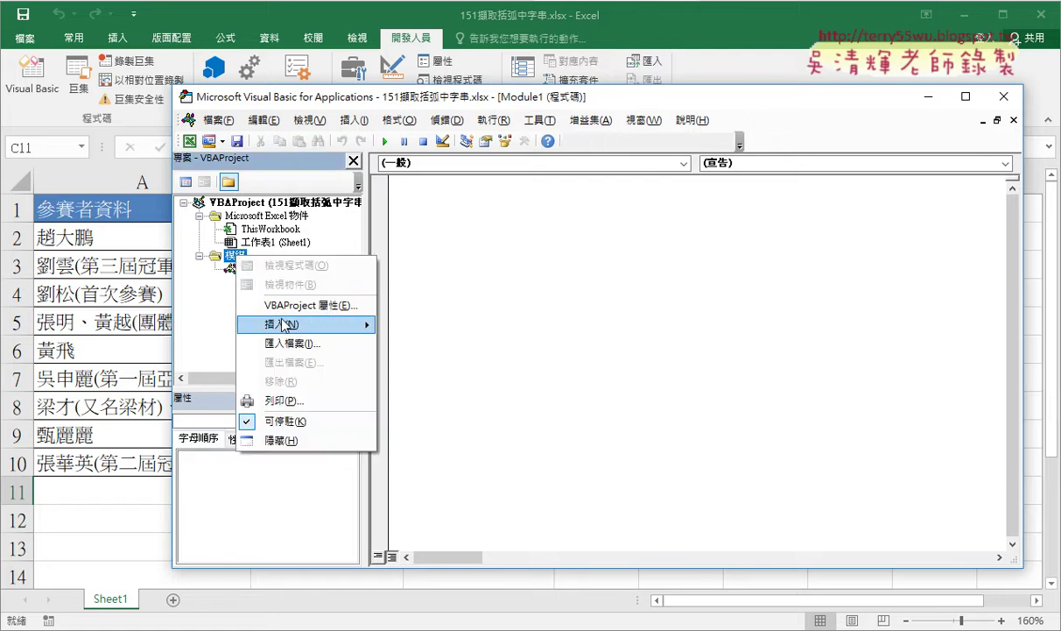
{"action": "mouse_move", "coordinate": [282, 325]}
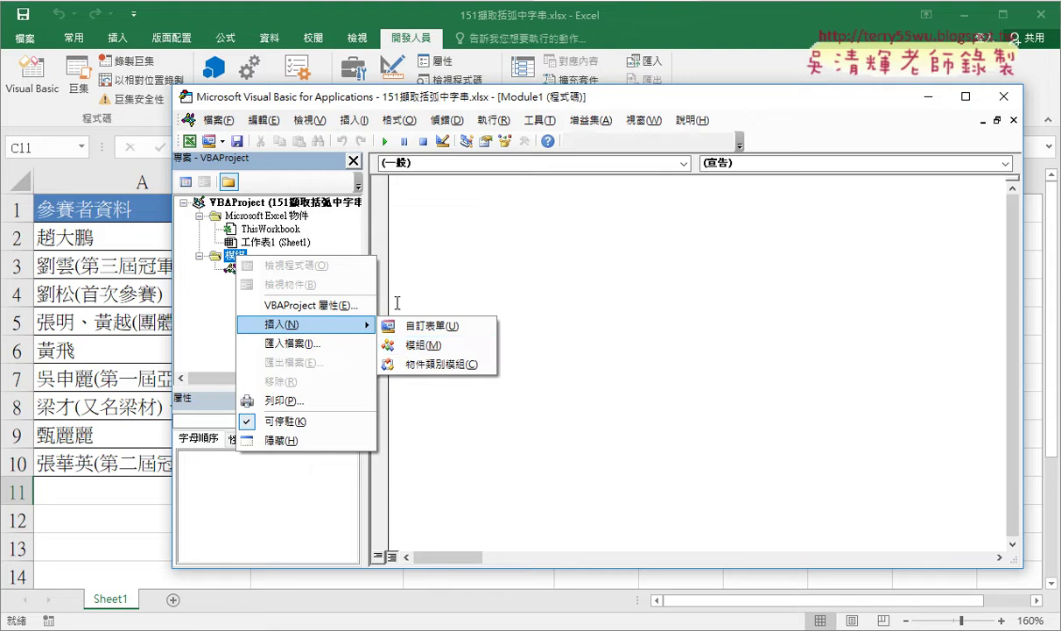
{"action": "key", "text": "m"}
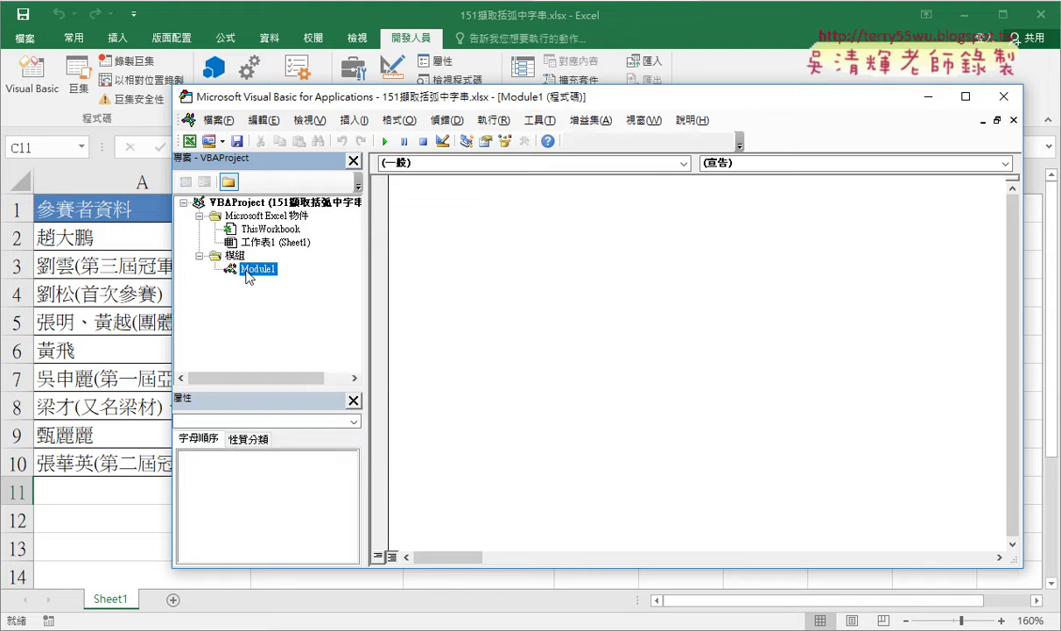
{"action": "left_click", "coordinate": [200, 437]}
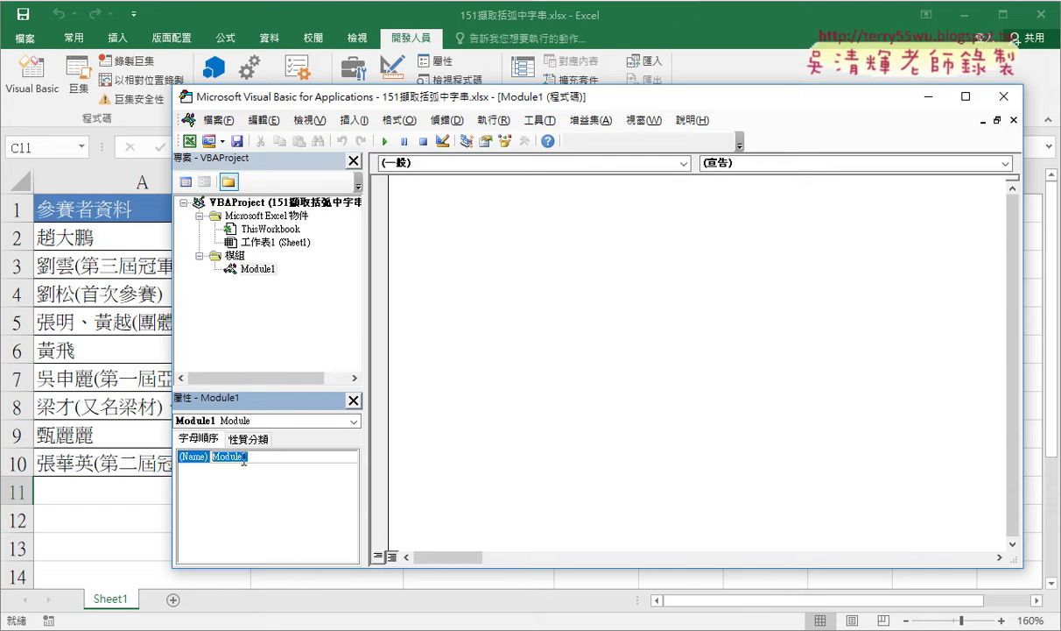
{"action": "type", "text": "AAA"}
{"action": "key", "text": "Return"}
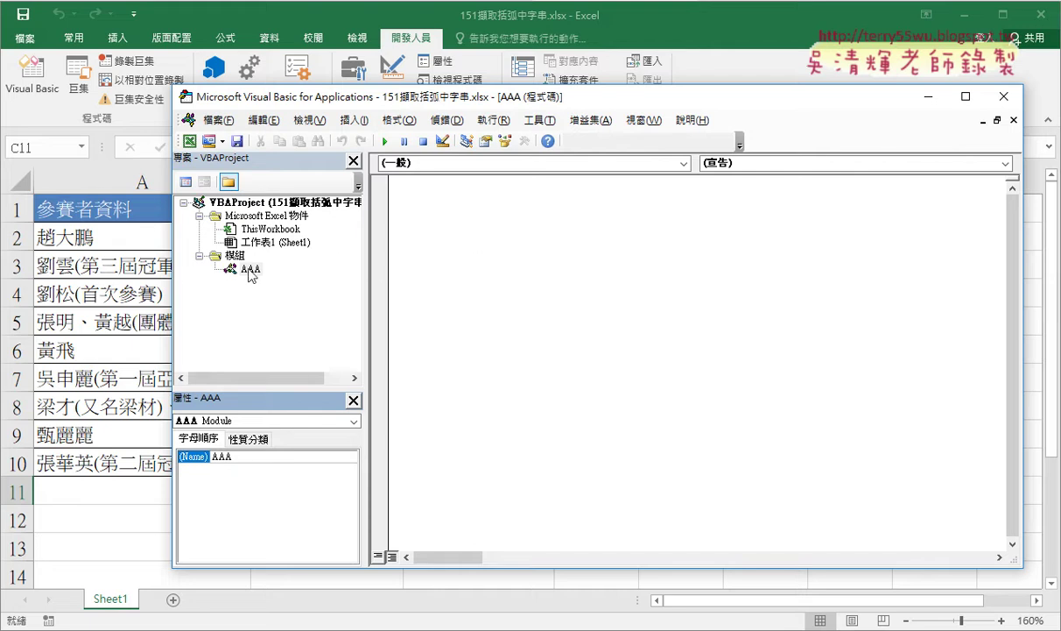
{"action": "left_click", "coordinate": [435, 218]}
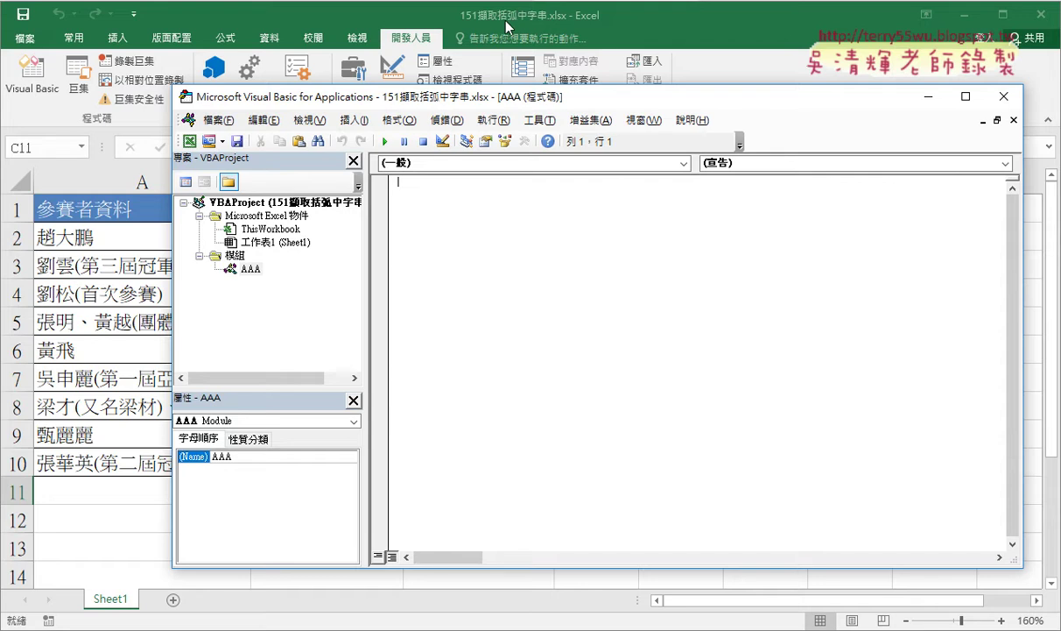
{"action": "left_click", "coordinate": [41, 303]}
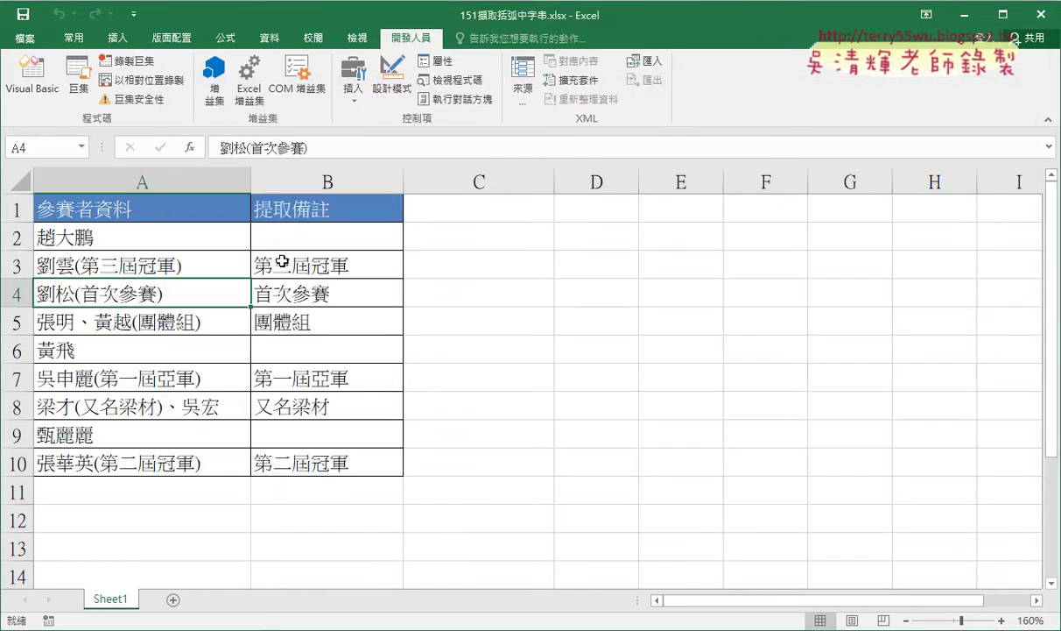
Select cell B2 to display its IFERROR extraction formula
{"action": "left_click", "coordinate": [138, 231]}
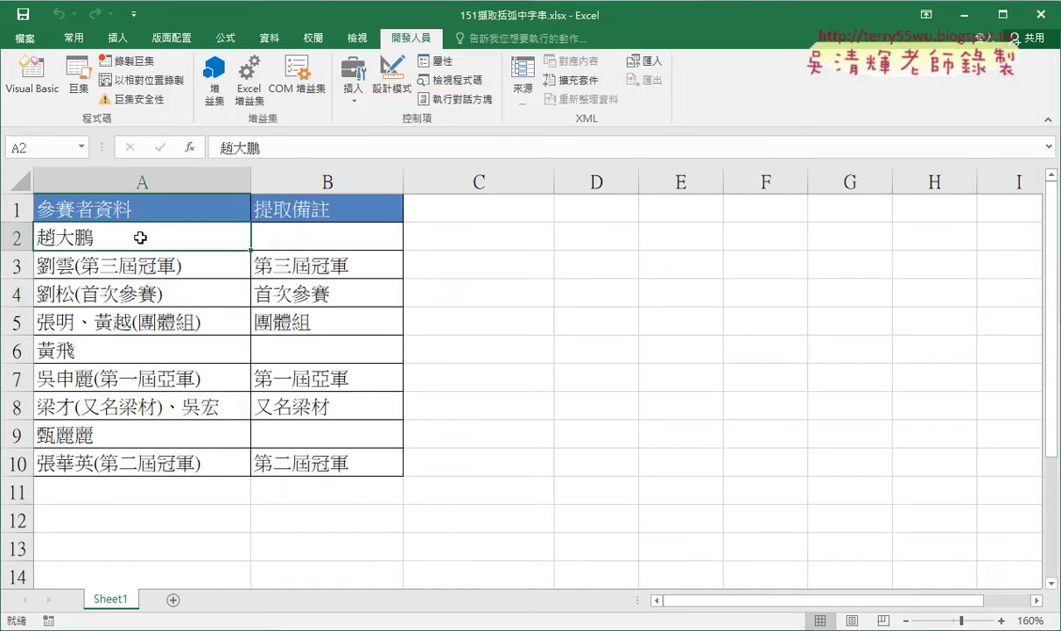
{"action": "left_click", "coordinate": [141, 180]}
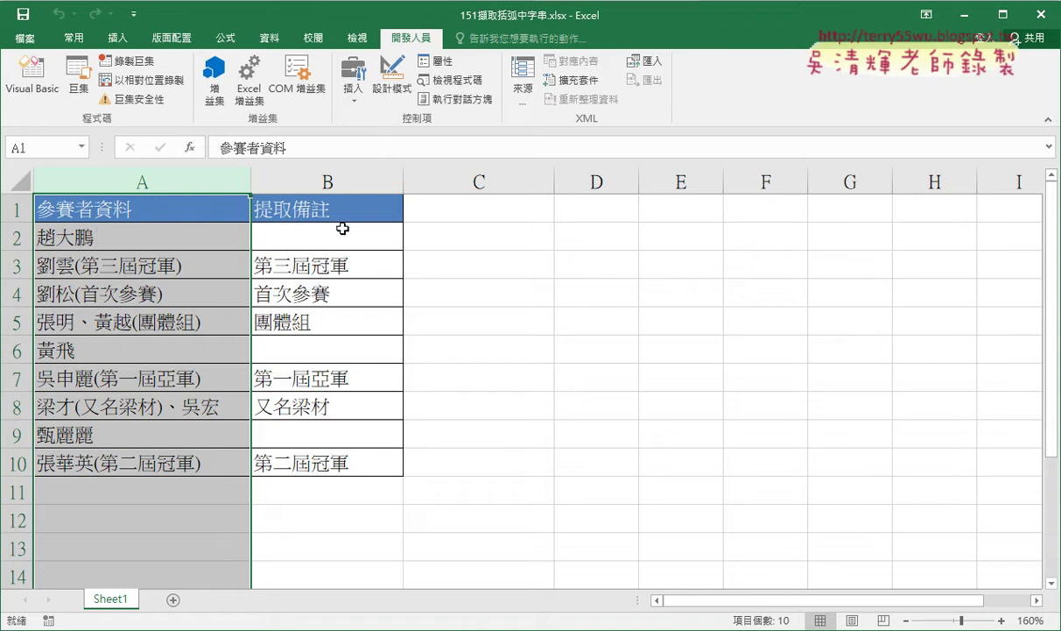
{"action": "left_click", "coordinate": [324, 233]}
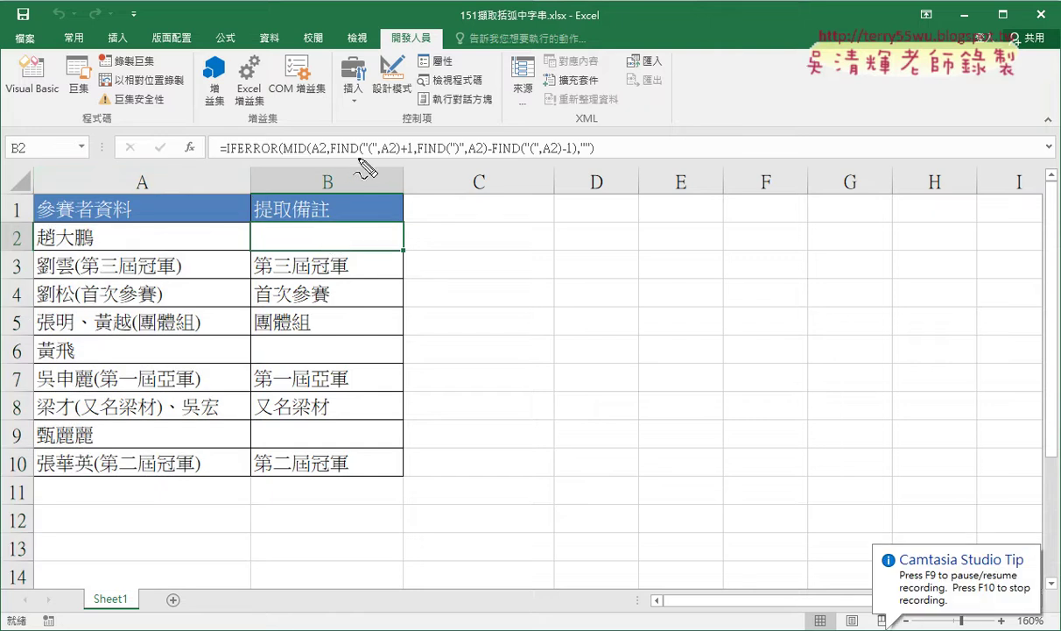
Mark FIND and MID in the formula and circle A3's parentheses in red ink
{"action": "left_click_drag", "start_coordinate": [360, 159], "coordinate": [334, 160]}
{"action": "left_click_drag", "start_coordinate": [85, 256], "coordinate": [86, 282]}
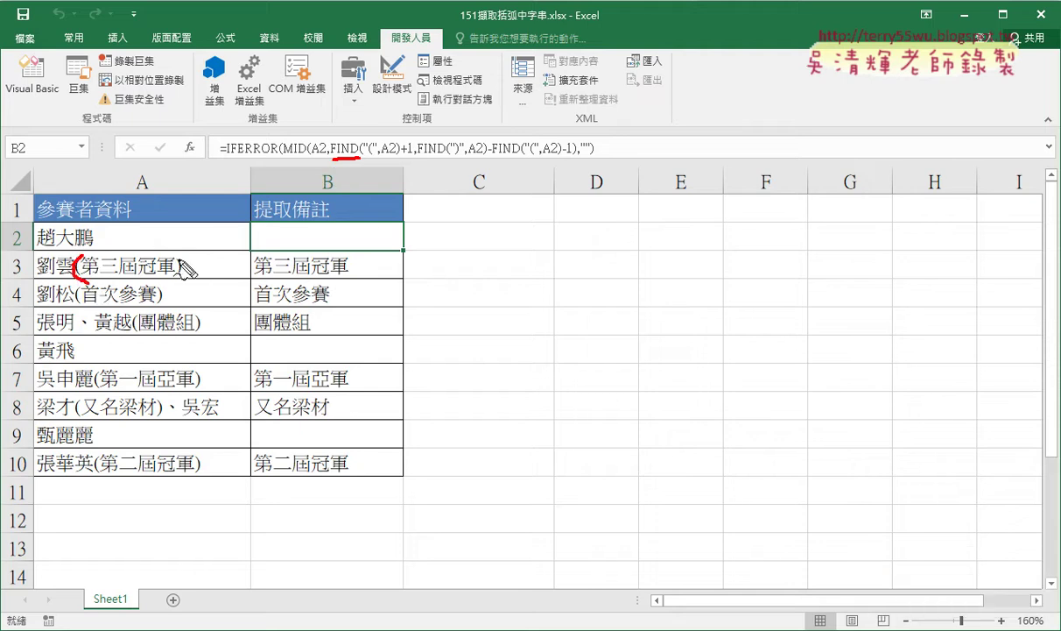
{"action": "left_click_drag", "start_coordinate": [175, 253], "coordinate": [178, 278]}
{"action": "left_click_drag", "start_coordinate": [285, 154], "coordinate": [305, 155]}
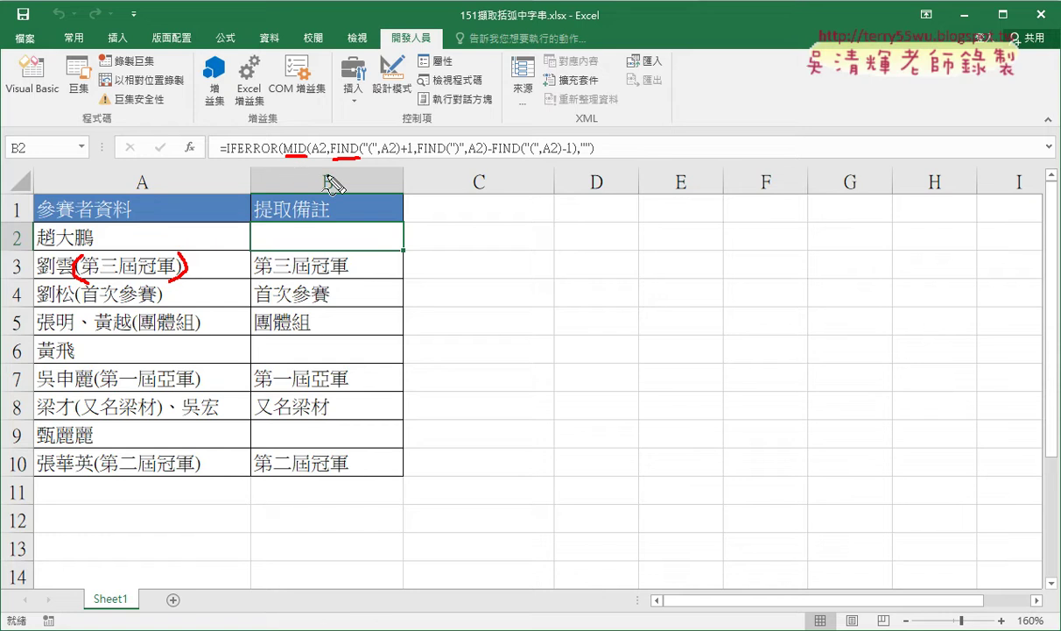
{"action": "left_click_drag", "start_coordinate": [286, 159], "coordinate": [305, 159]}
Underline FIND and IFERROR, sketch two boxes with an arrow, and cross out B4–B6
{"action": "left_click_drag", "start_coordinate": [333, 161], "coordinate": [356, 161]}
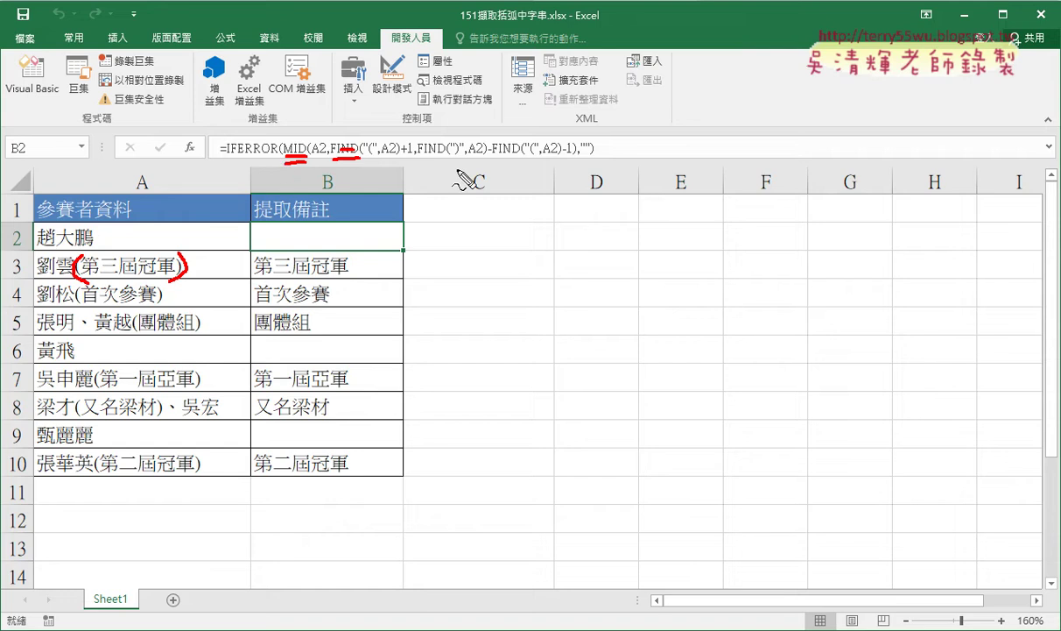
{"action": "left_click_drag", "start_coordinate": [280, 160], "coordinate": [226, 164]}
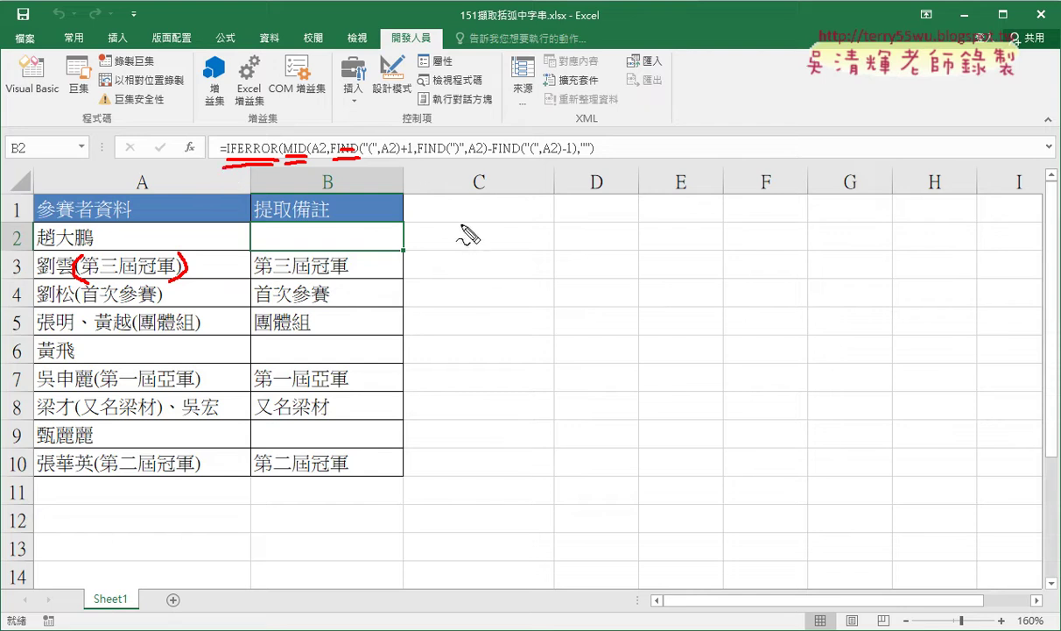
{"action": "left_click_drag", "start_coordinate": [460, 260], "coordinate": [578, 257]}
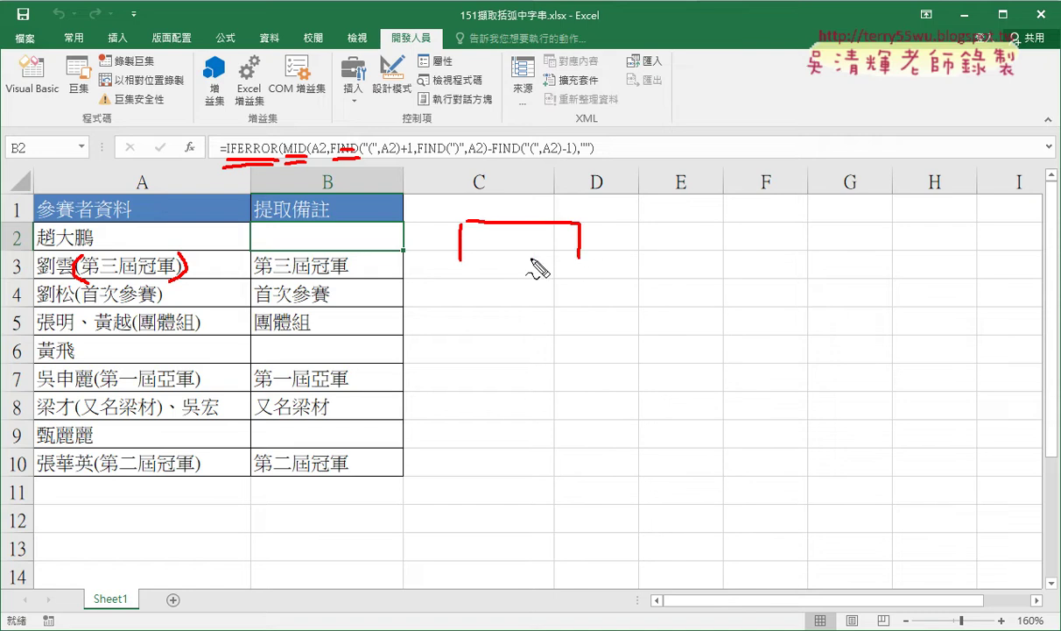
{"action": "left_click_drag", "start_coordinate": [461, 259], "coordinate": [578, 258]}
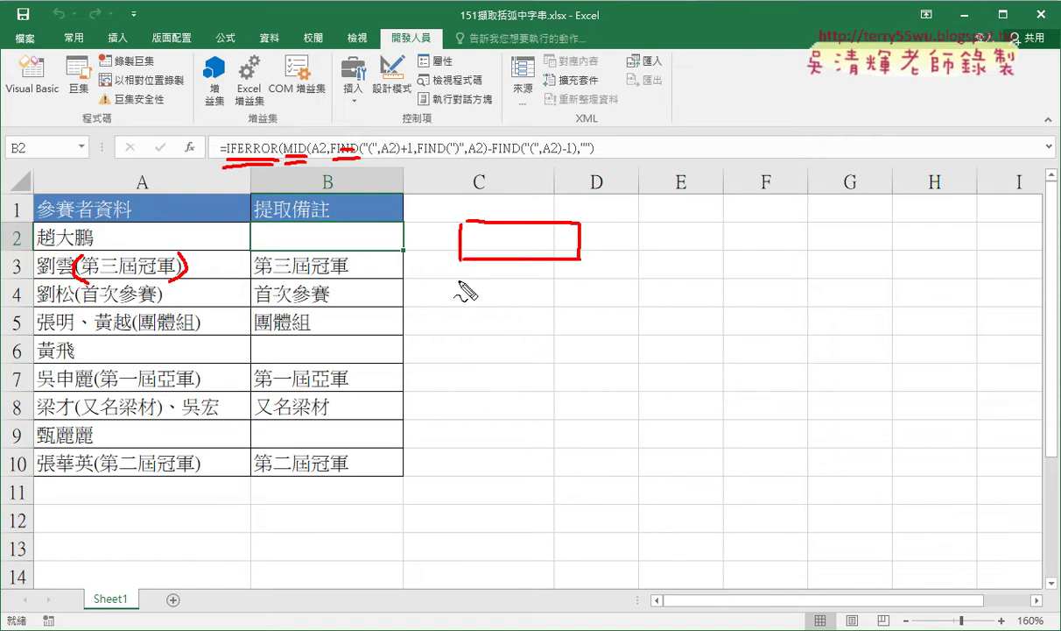
{"action": "mouse_move", "coordinate": [457, 282]}
{"action": "left_mouse_down"}
{"action": "mouse_move", "coordinate": [457, 310]}
{"action": "mouse_move", "coordinate": [575, 282]}
{"action": "mouse_move", "coordinate": [581, 313]}
{"action": "mouse_move", "coordinate": [469, 312]}
{"action": "left_mouse_up"}
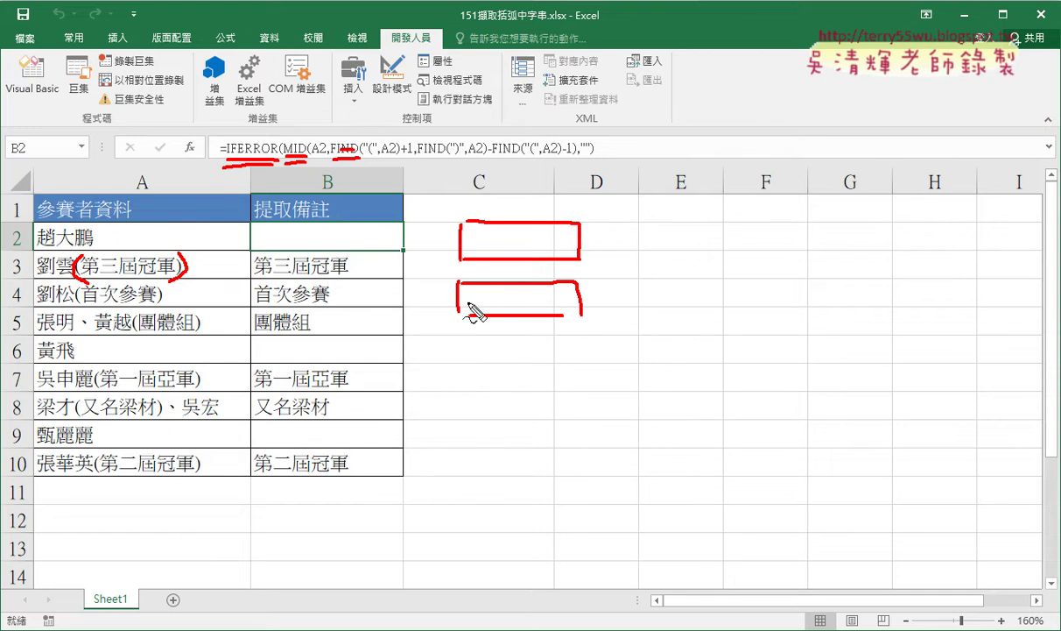
{"action": "mouse_move", "coordinate": [457, 304]}
{"action": "left_mouse_down"}
{"action": "mouse_move", "coordinate": [396, 304]}
{"action": "mouse_move", "coordinate": [427, 313]}
{"action": "left_mouse_up"}
{"action": "left_click_drag", "start_coordinate": [359, 283], "coordinate": [278, 352]}
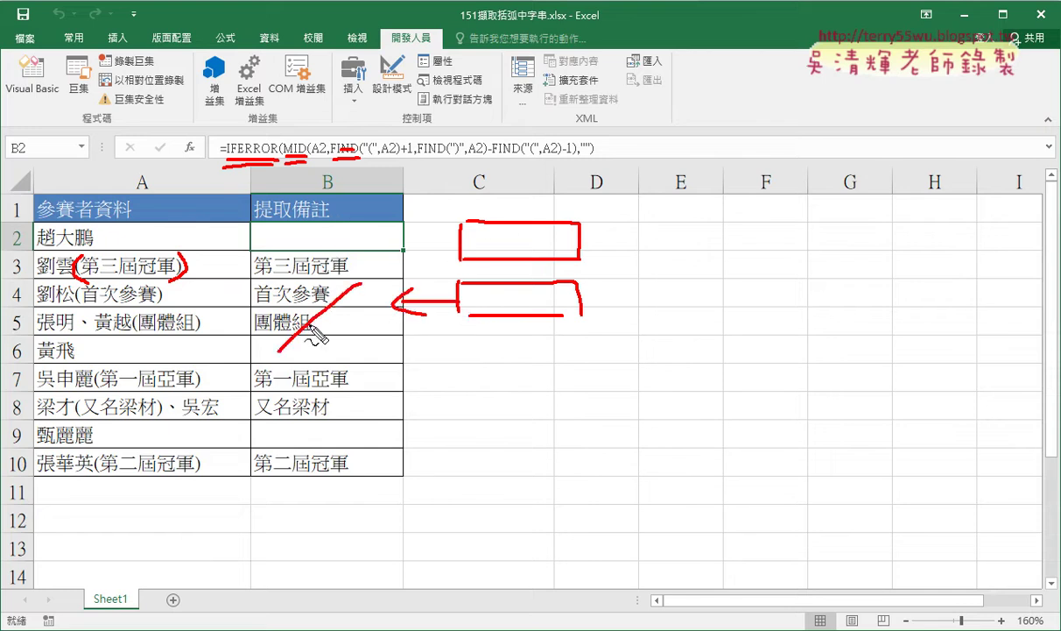
{"action": "left_click_drag", "start_coordinate": [287, 300], "coordinate": [356, 359]}
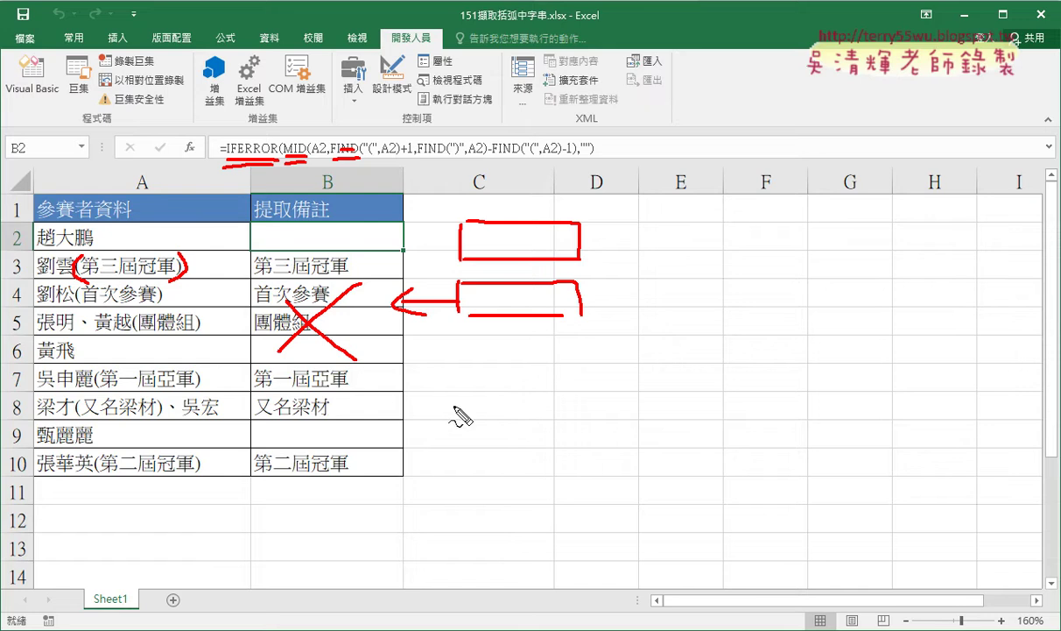
Sketch a third box, draw an arrow from the first box to B2, and circle B2
{"action": "left_click_drag", "start_coordinate": [457, 333], "coordinate": [456, 374]}
{"action": "left_click_drag", "start_coordinate": [456, 335], "coordinate": [585, 376]}
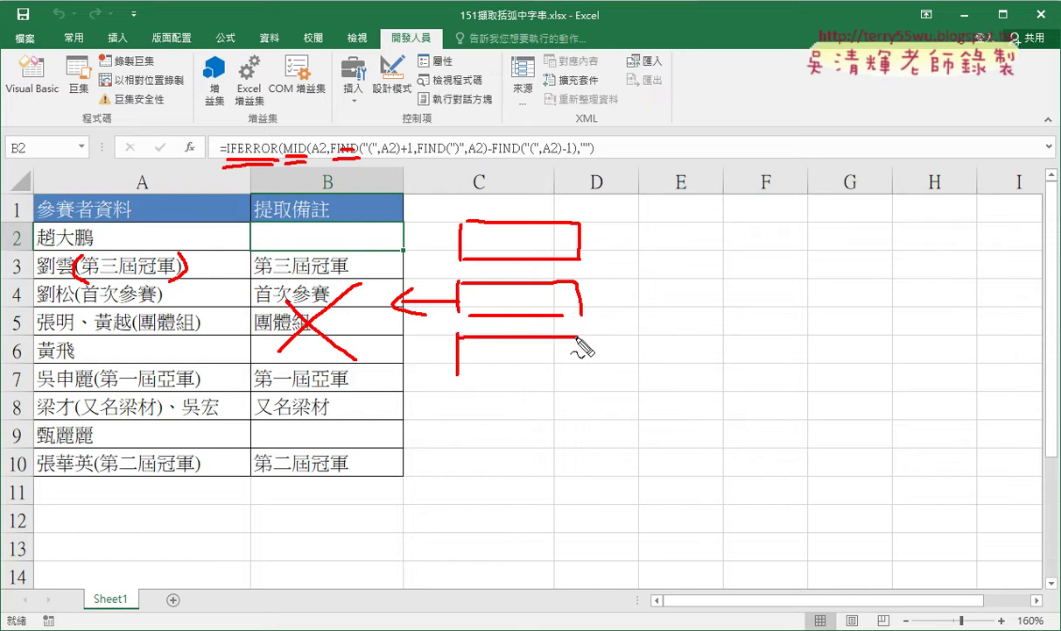
{"action": "left_click_drag", "start_coordinate": [456, 377], "coordinate": [587, 377]}
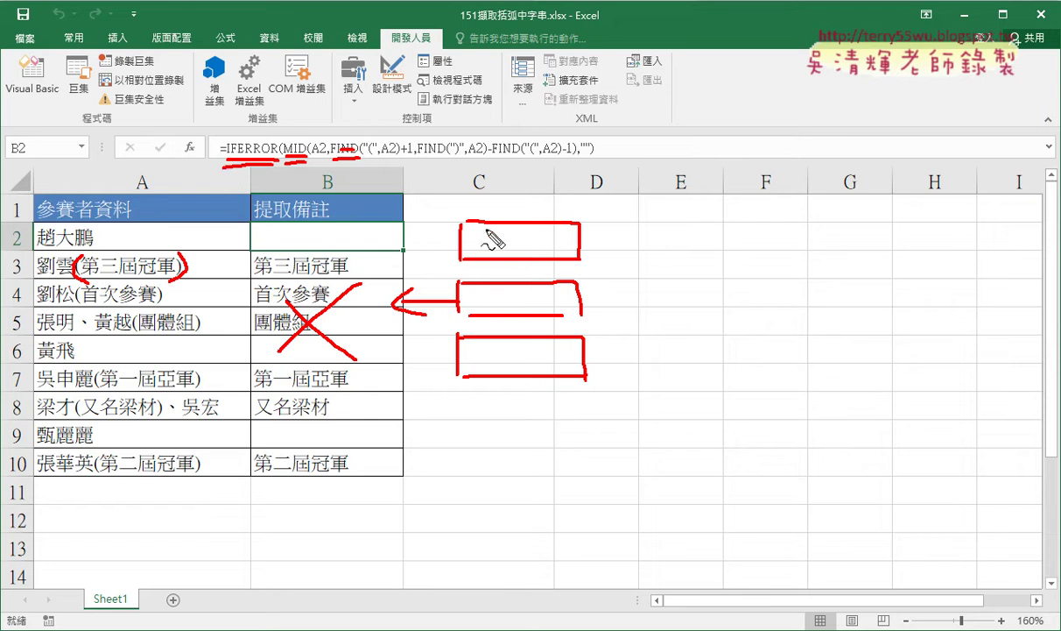
{"action": "mouse_move", "coordinate": [480, 237]}
{"action": "left_mouse_down"}
{"action": "mouse_move", "coordinate": [402, 236]}
{"action": "mouse_move", "coordinate": [417, 255]}
{"action": "left_mouse_up"}
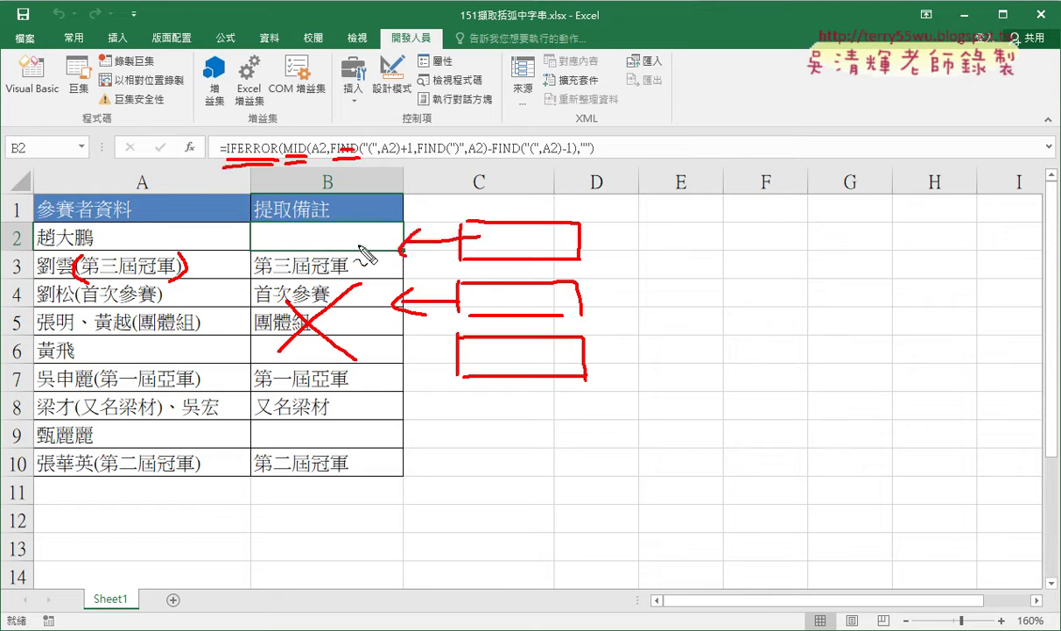
{"action": "left_click_drag", "start_coordinate": [331, 212], "coordinate": [331, 337]}
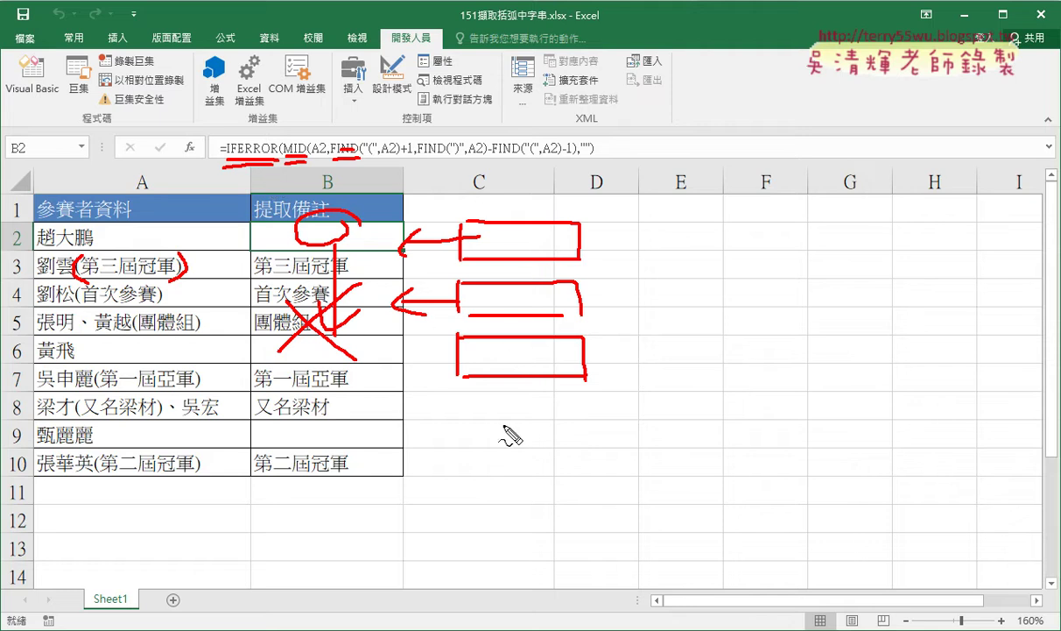
Write and underline VBA, mark FIND's parenthesis, note Instr above column B, then erase all ink
{"action": "left_click_drag", "start_coordinate": [490, 420], "coordinate": [518, 448]}
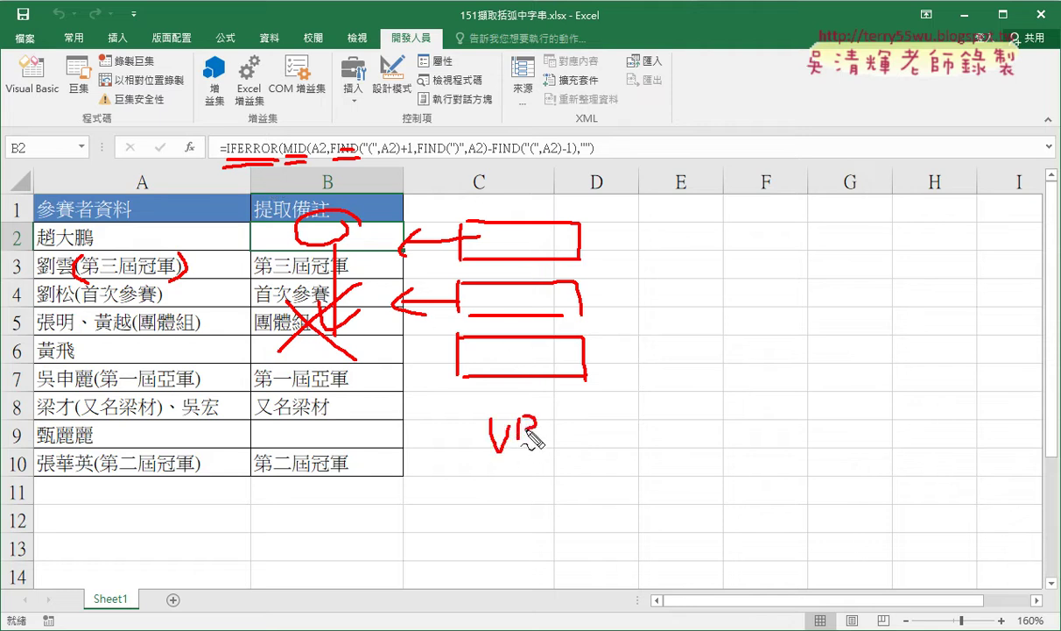
{"action": "mouse_move", "coordinate": [562, 419]}
{"action": "left_mouse_down"}
{"action": "mouse_move", "coordinate": [547, 453]}
{"action": "mouse_move", "coordinate": [579, 453]}
{"action": "mouse_move", "coordinate": [573, 438]}
{"action": "left_mouse_up"}
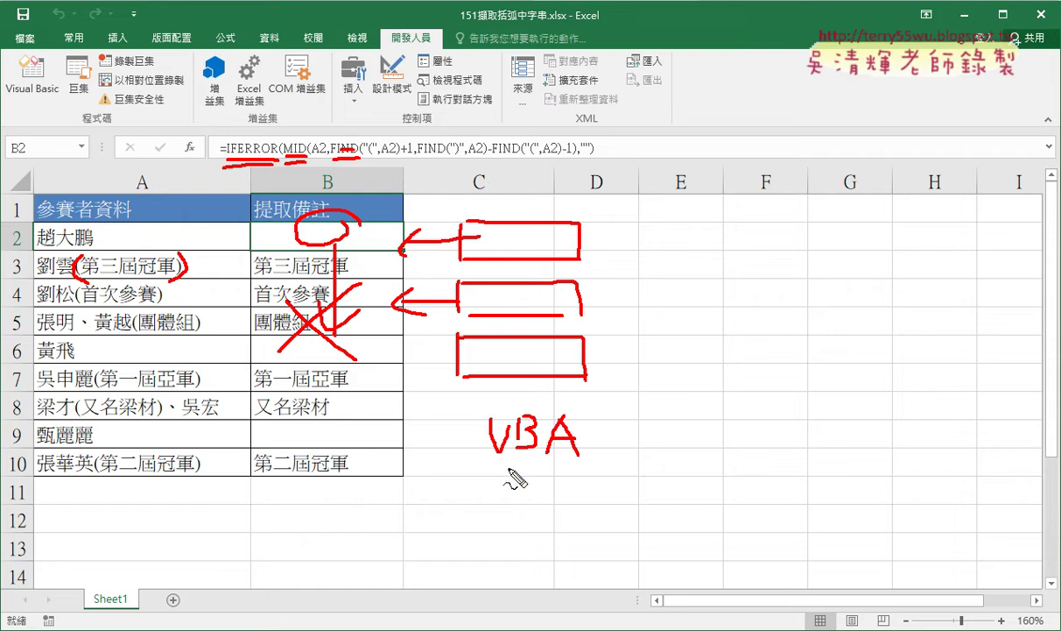
{"action": "mouse_move", "coordinate": [496, 462]}
{"action": "left_mouse_down"}
{"action": "mouse_move", "coordinate": [567, 459]}
{"action": "mouse_move", "coordinate": [566, 471]}
{"action": "left_mouse_up"}
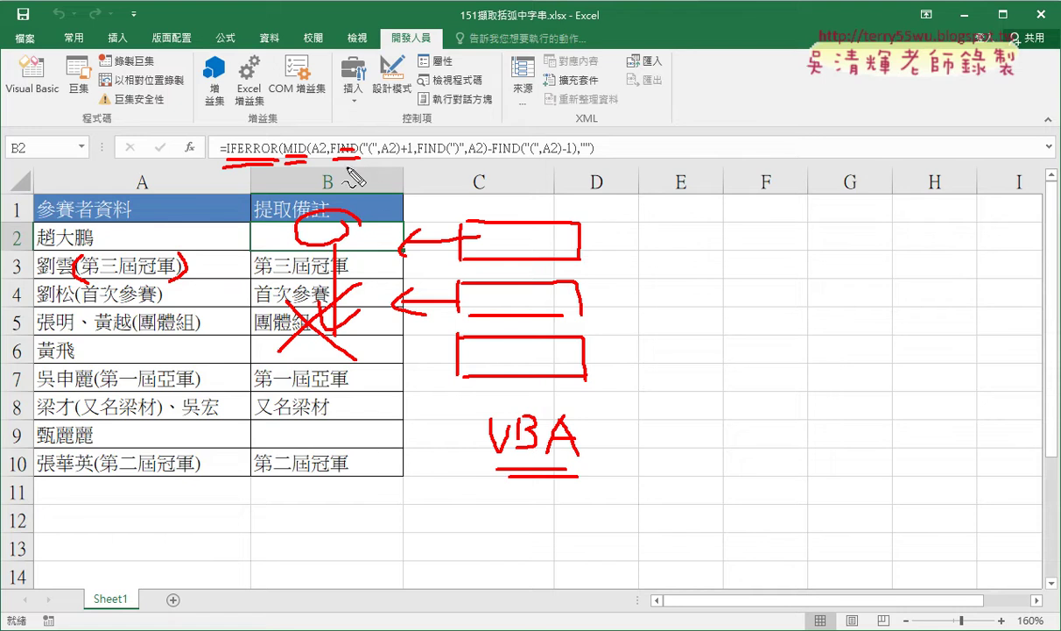
{"action": "left_click_drag", "start_coordinate": [346, 161], "coordinate": [374, 160]}
{"action": "left_click_drag", "start_coordinate": [367, 194], "coordinate": [422, 184]}
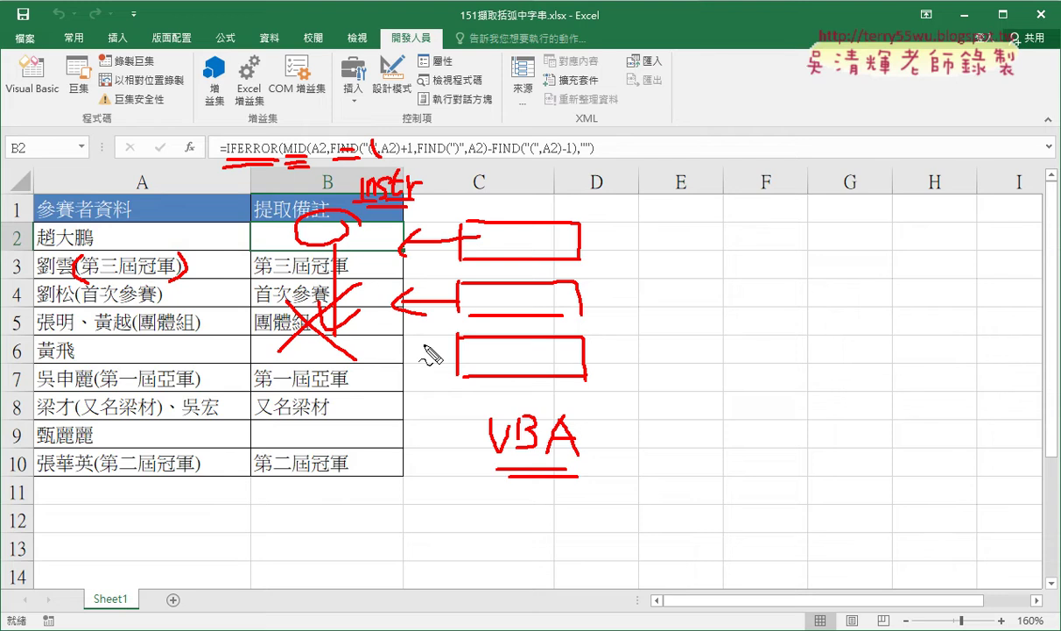
{"action": "key", "text": "Escape"}
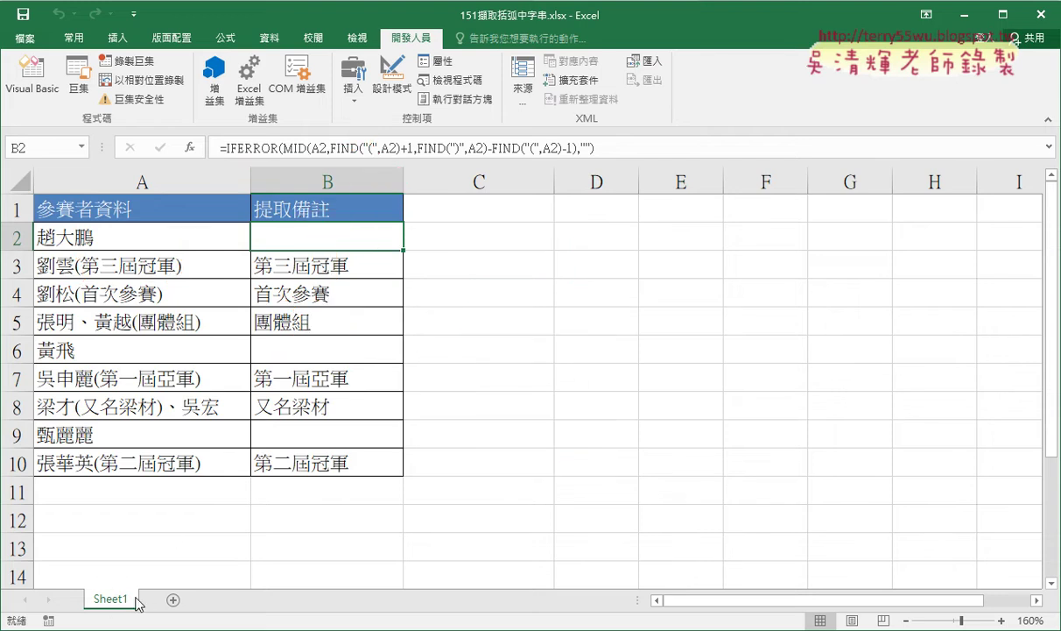
Duplicate Sheet1 by Ctrl-dragging its tab and rename the copy VBA
{"action": "left_click_drag", "start_coordinate": [135, 602], "coordinate": [175, 600]}
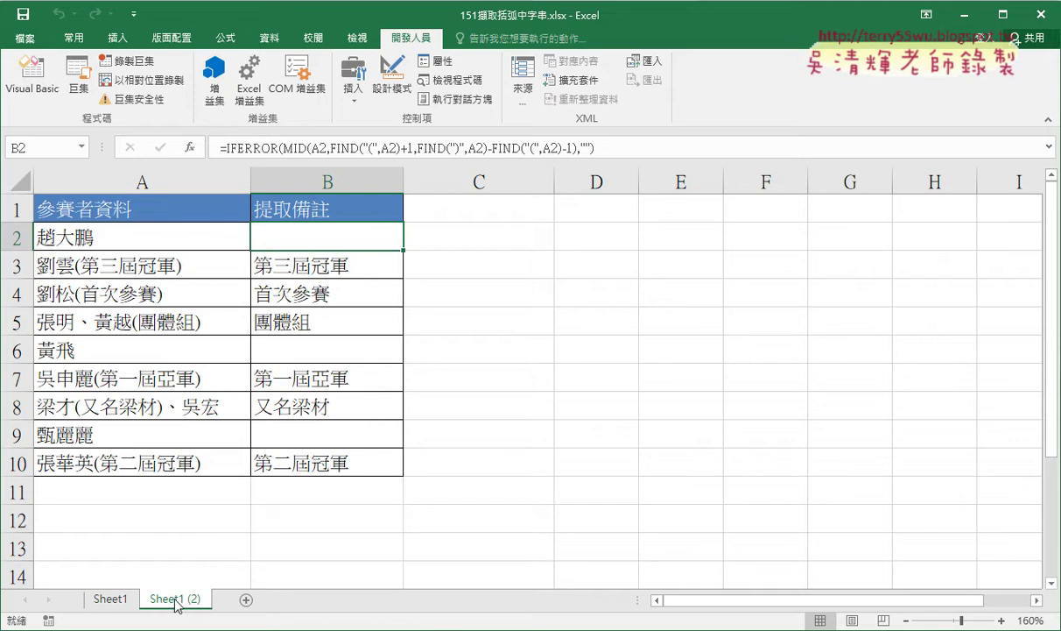
{"action": "double_click", "coordinate": [186, 599]}
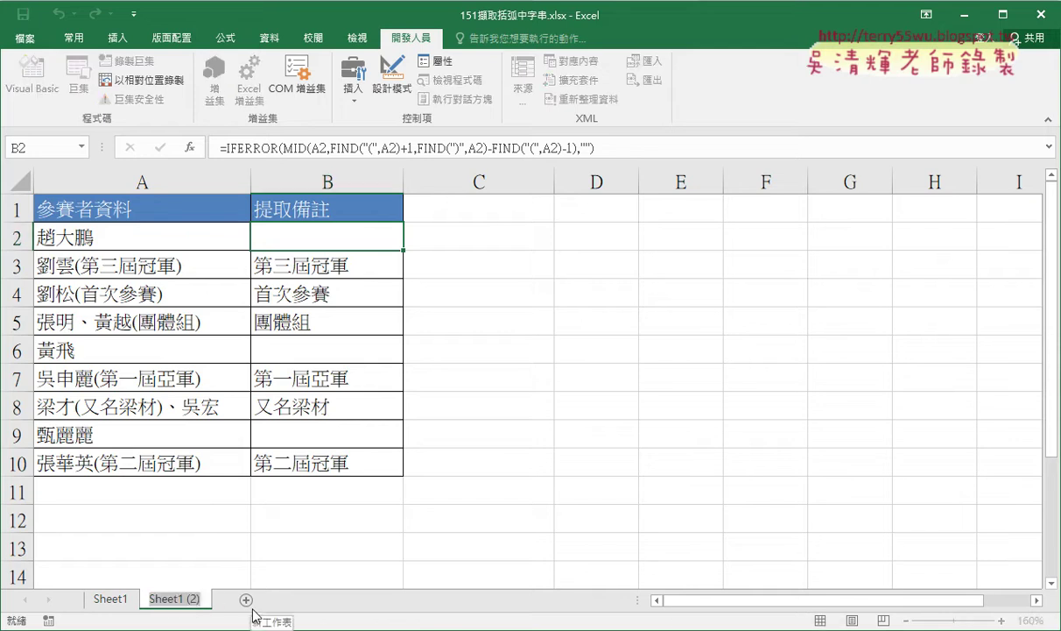
{"action": "type", "text": "VBA"}
{"action": "key", "text": "Return"}
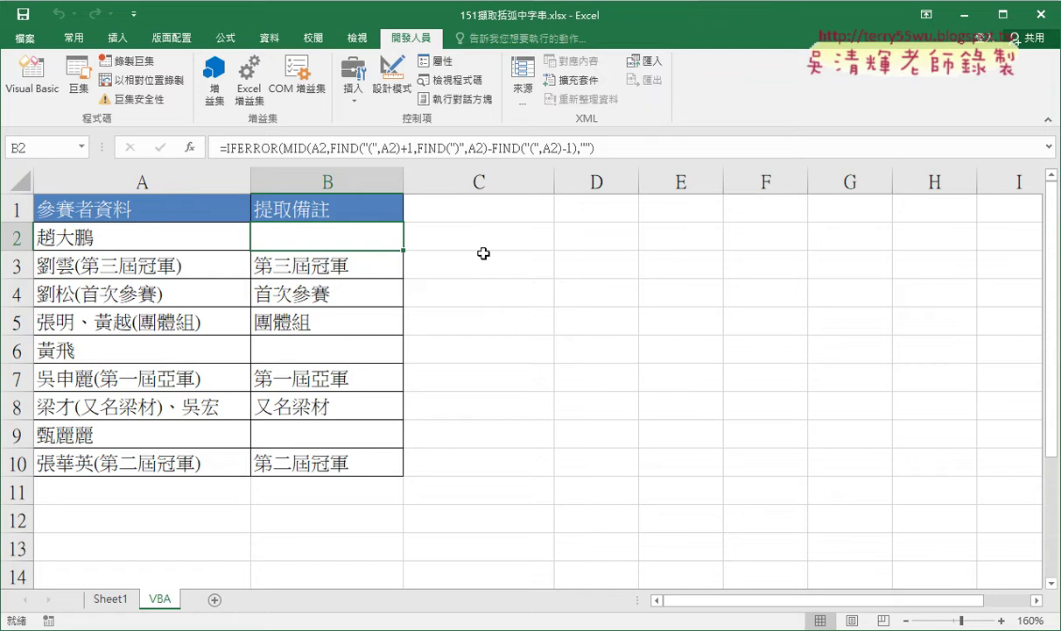
Open the VBA editor, narrow its side panes and move it aside to show the sheet
{"action": "left_click", "coordinate": [42, 85]}
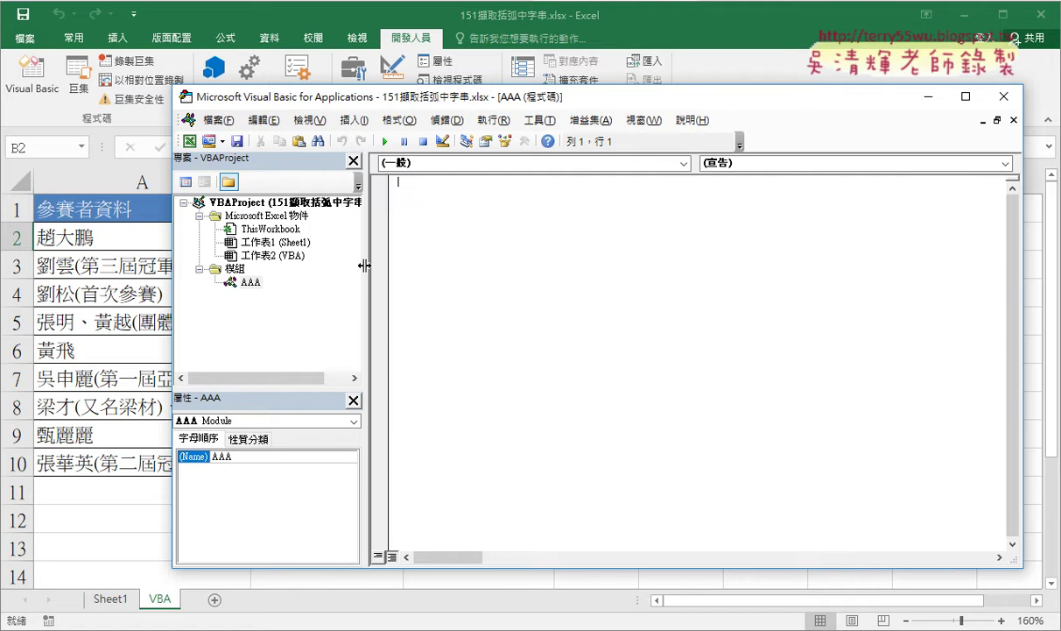
{"action": "left_click_drag", "start_coordinate": [366, 265], "coordinate": [325, 175]}
{"action": "left_click_drag", "start_coordinate": [350, 96], "coordinate": [631, 90]}
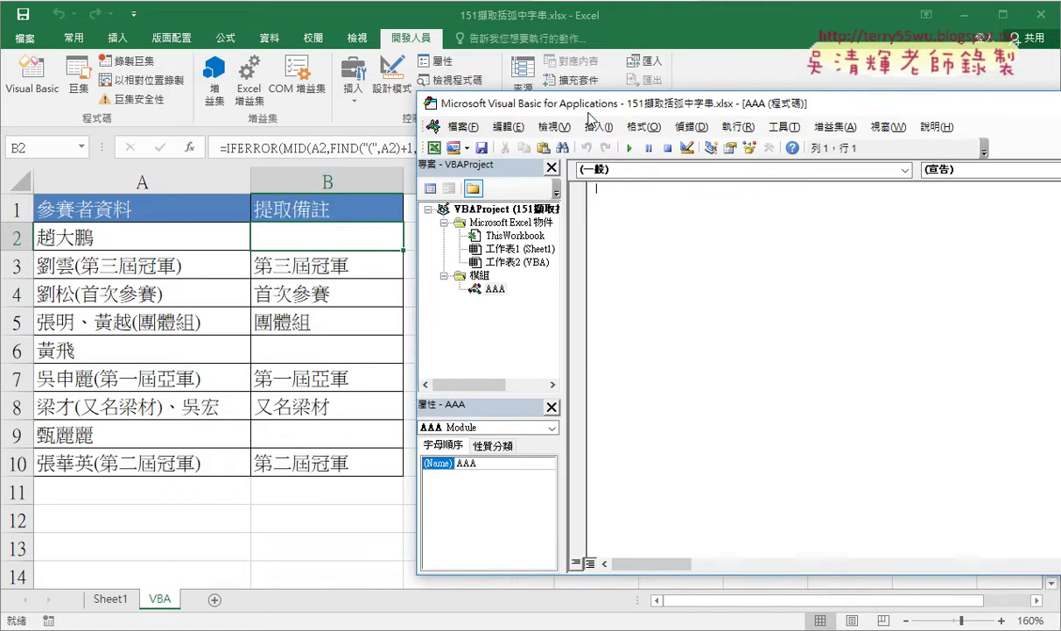
Declare an empty Sub 清除() procedure in the AAA module
{"action": "left_click", "coordinate": [519, 277]}
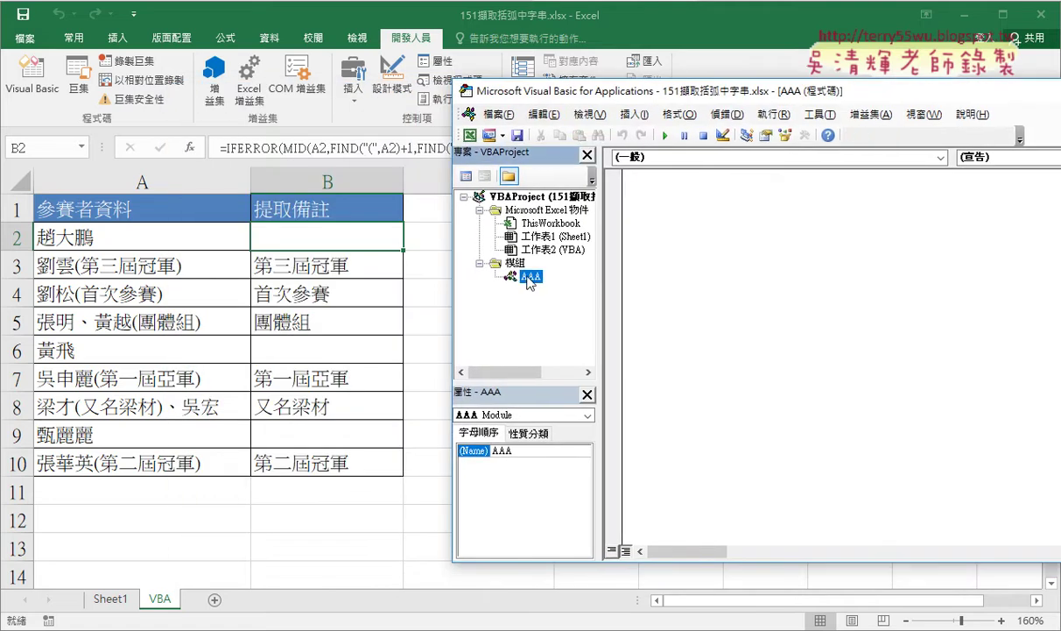
{"action": "left_click", "coordinate": [668, 240]}
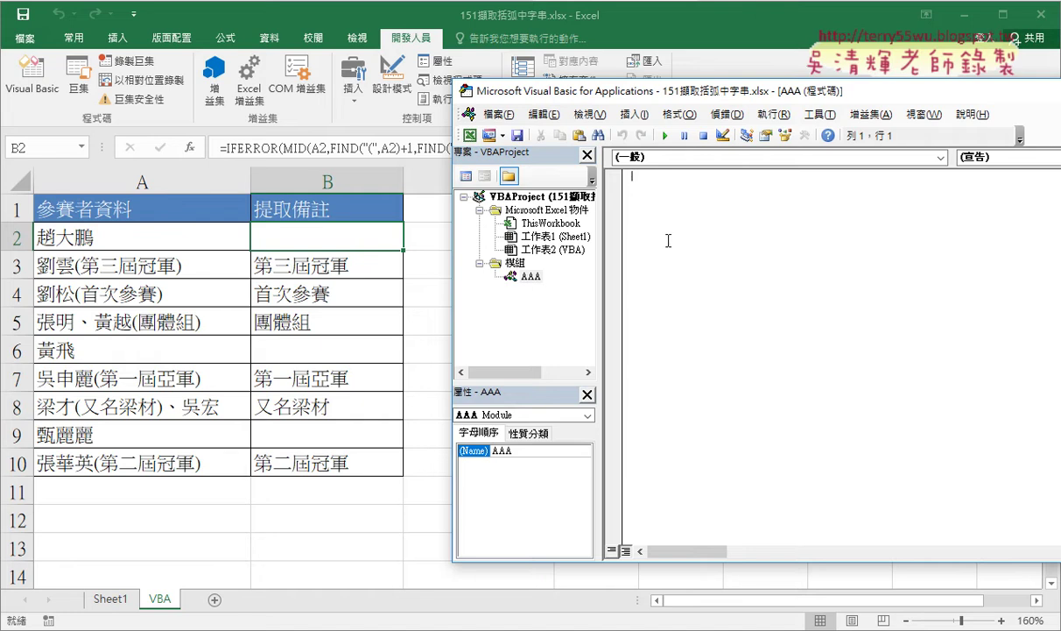
{"action": "type", "text": "sub "}
{"action": "type", "text": "ㄑ一ㄥ"}
{"action": "key", "text": "space"}
{"action": "key", "text": "6"}
{"action": "key", "text": "Return"}
{"action": "double_click", "coordinate": [661, 175]}
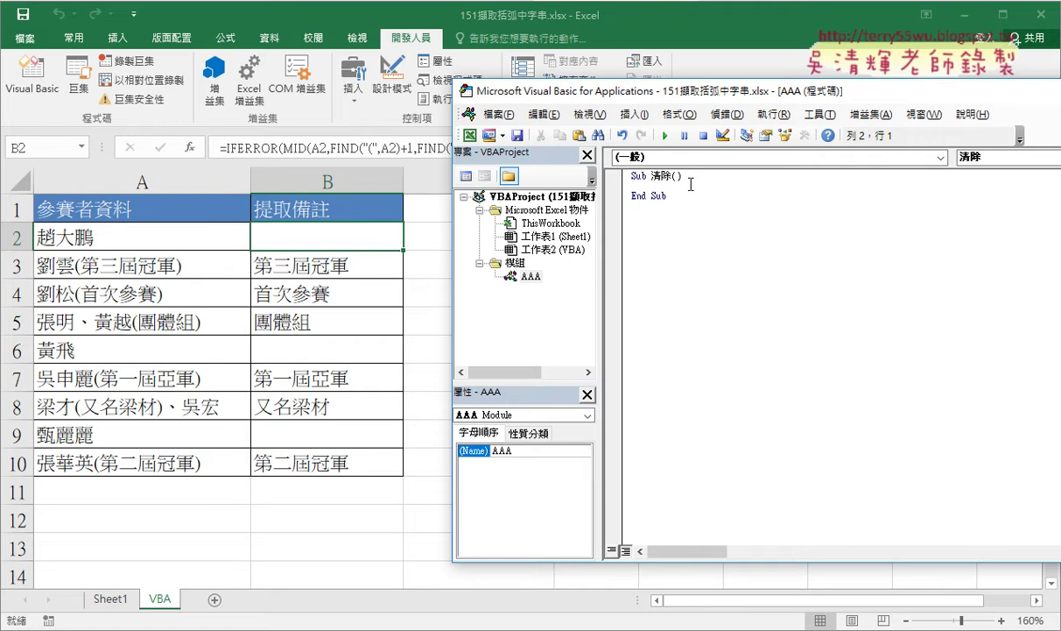
{"action": "left_click", "coordinate": [670, 196]}
{"action": "left_click_drag", "start_coordinate": [670, 197], "coordinate": [594, 169]}
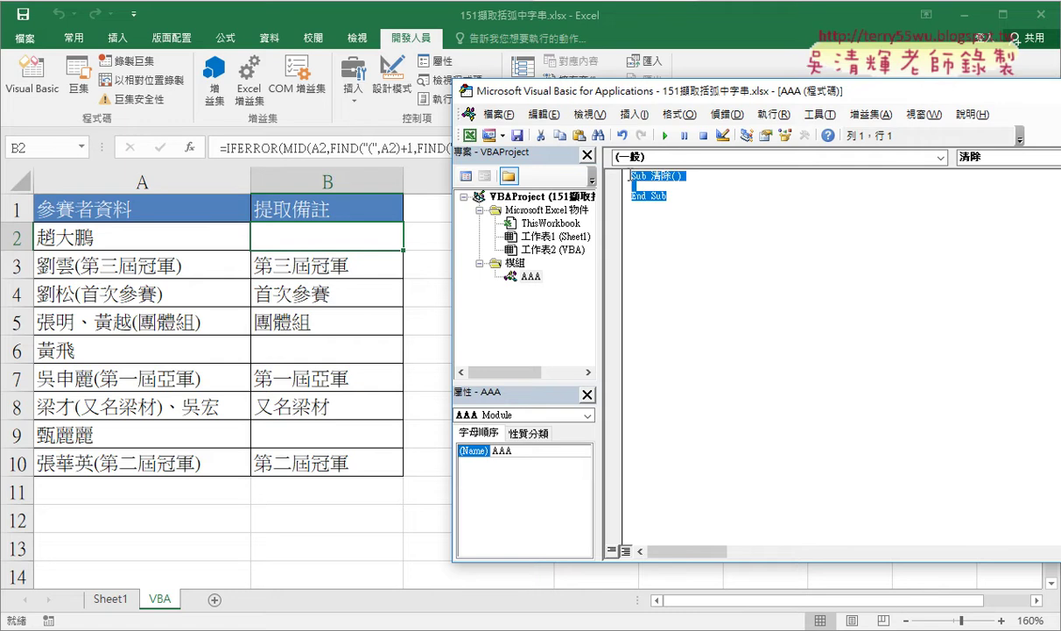
Set the code editor's font size to 12 in the Editor Format options
{"action": "left_click", "coordinate": [818, 114]}
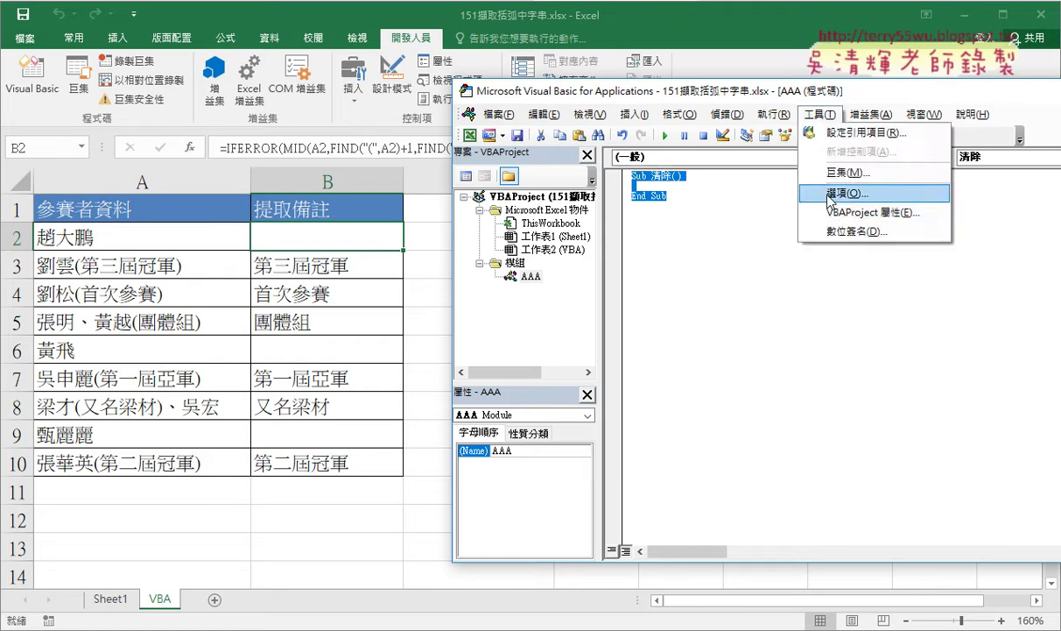
{"action": "left_click", "coordinate": [830, 192]}
{"action": "left_click", "coordinate": [431, 162]}
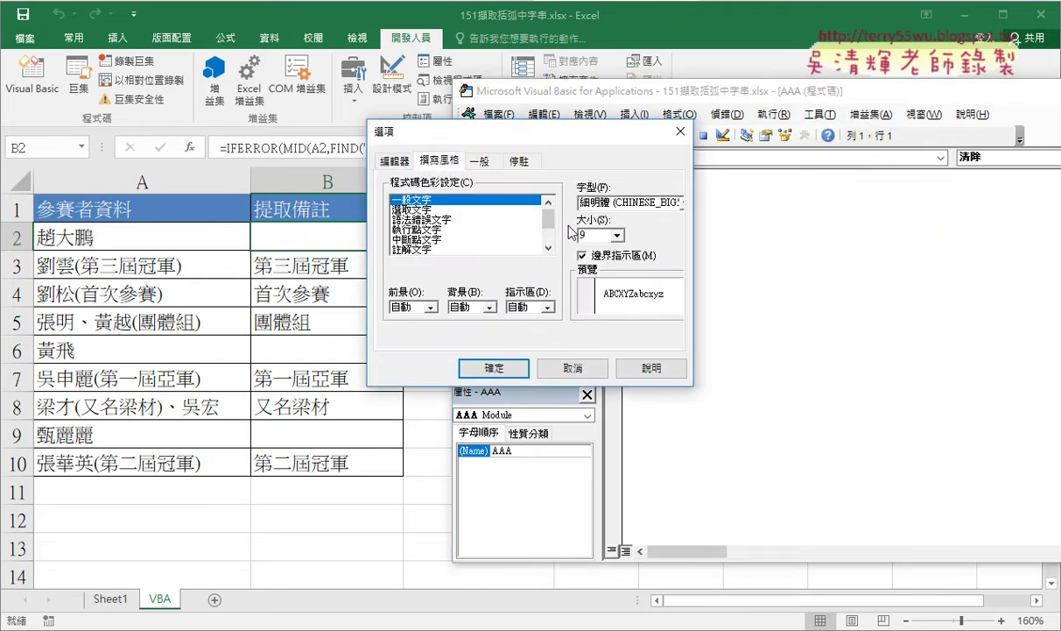
{"action": "left_click", "coordinate": [618, 235]}
{"action": "left_click", "coordinate": [569, 271]}
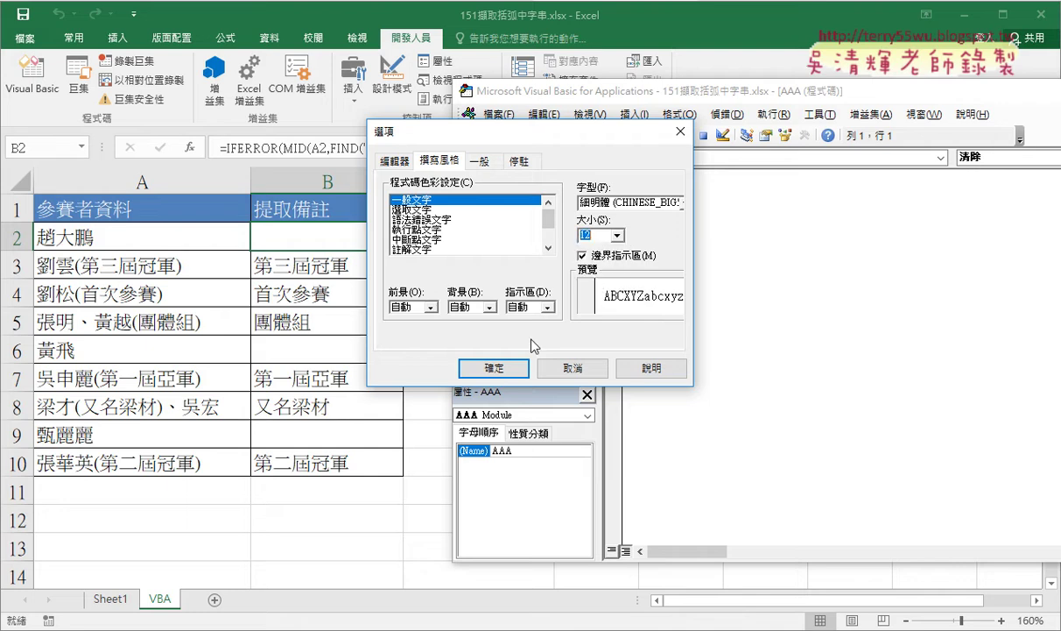
{"action": "left_click", "coordinate": [480, 360]}
{"action": "left_click", "coordinate": [744, 193]}
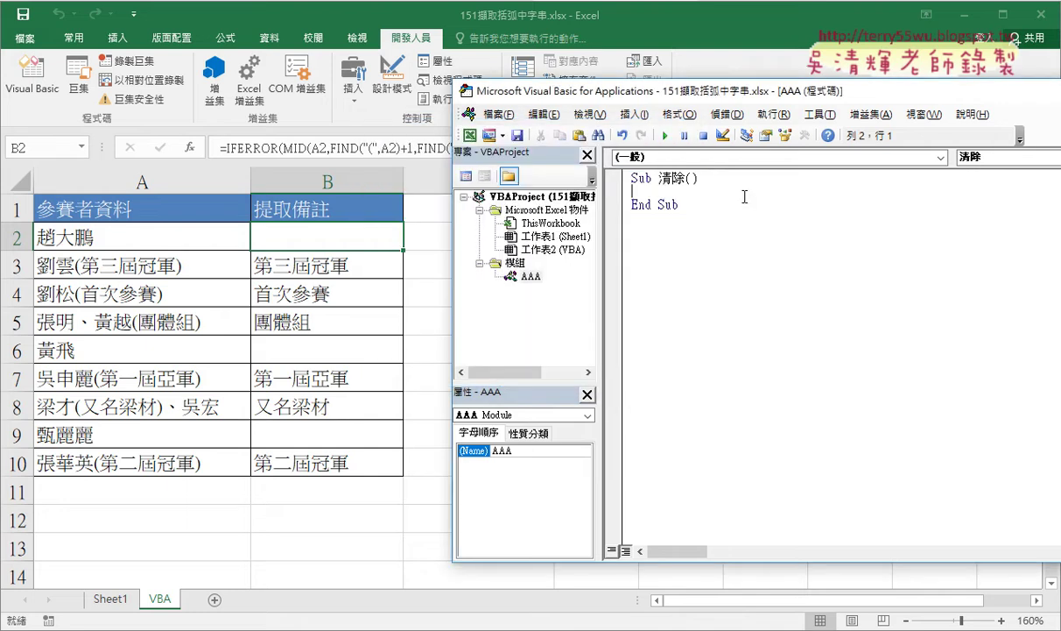
Write For i = 2 To 10 with Cells(i, "B") = "" and Next inside Sub 清除
{"action": "key", "text": "Tab"}
{"action": "type", "text": "for "}
{"action": "type", "text": "i"}
{"action": "type", "text": "=2 "}
{"action": "type", "text": "to1"}
{"action": "type", "text": "0"}
{"action": "key", "text": "Return"}
{"action": "key", "text": "Return"}
{"action": "type", "text": "n"}
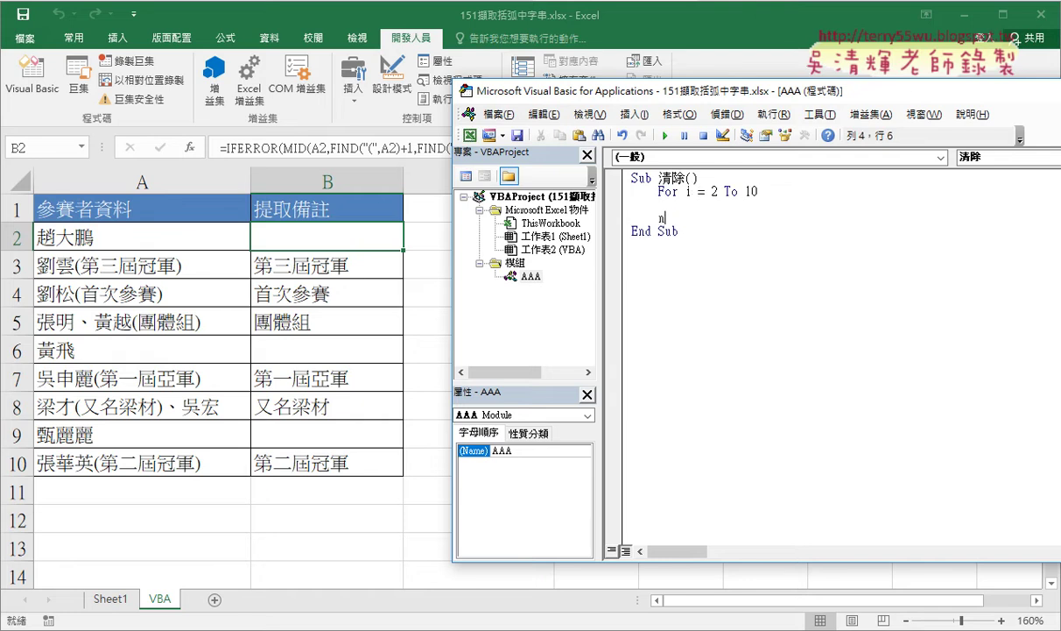
{"action": "type", "text": "ext"}
{"action": "key", "text": "Up"}
{"action": "type", "text": "cel"}
{"action": "type", "text": "ls"}
{"action": "type", "text": "("}
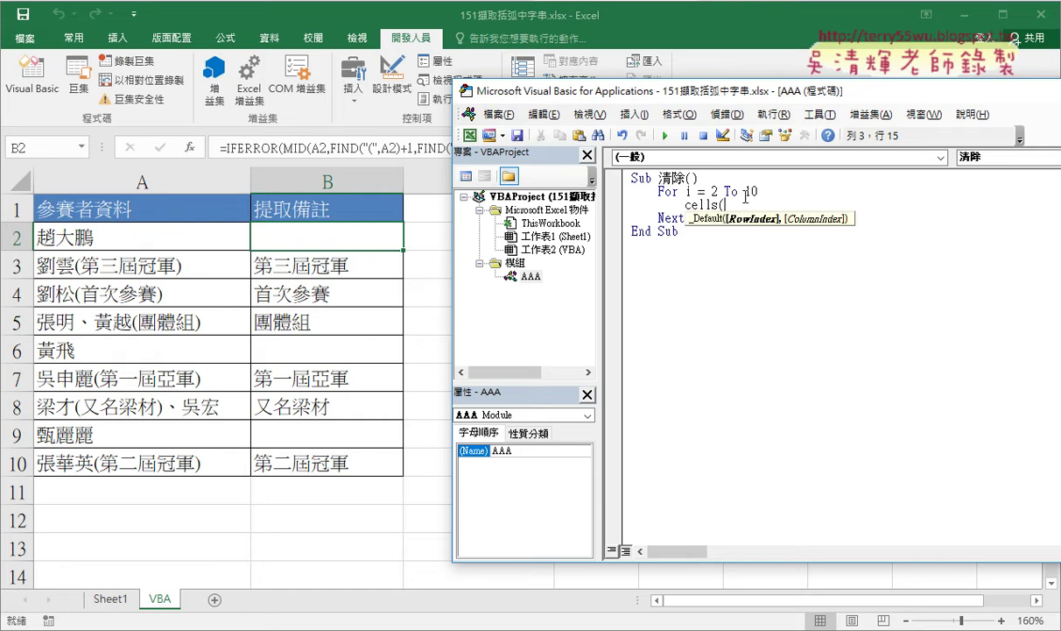
{"action": "type", "text": "i"}
{"action": "type", "text": ",\""}
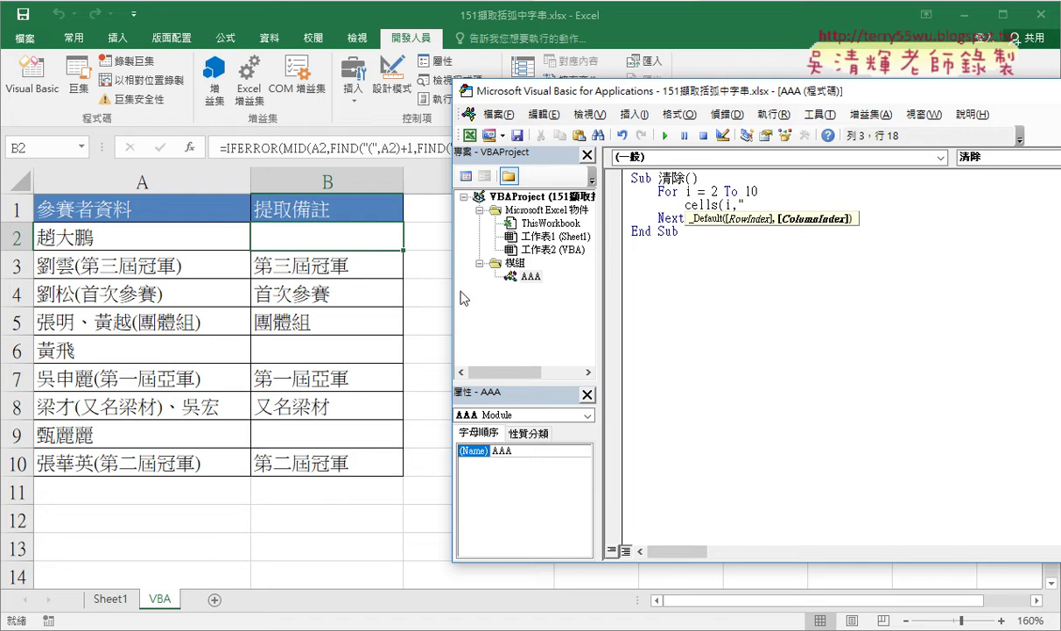
{"action": "type", "text": "B\""}
{"action": "type", "text": ")"}
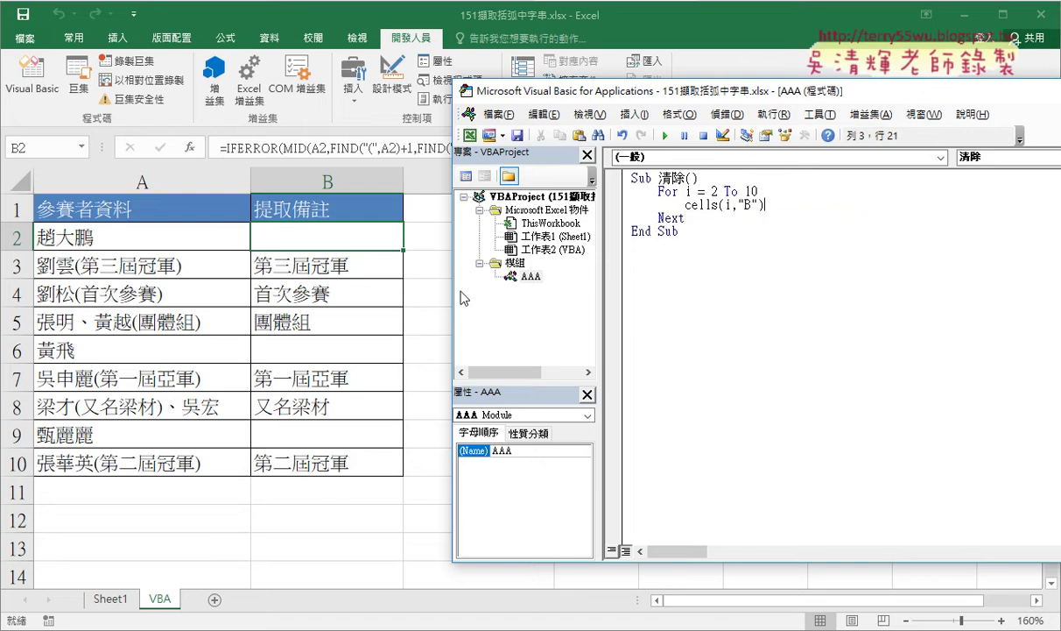
{"action": "type", "text": "="}
{"action": "type", "text": "\"\""}
{"action": "key", "text": "Down"}
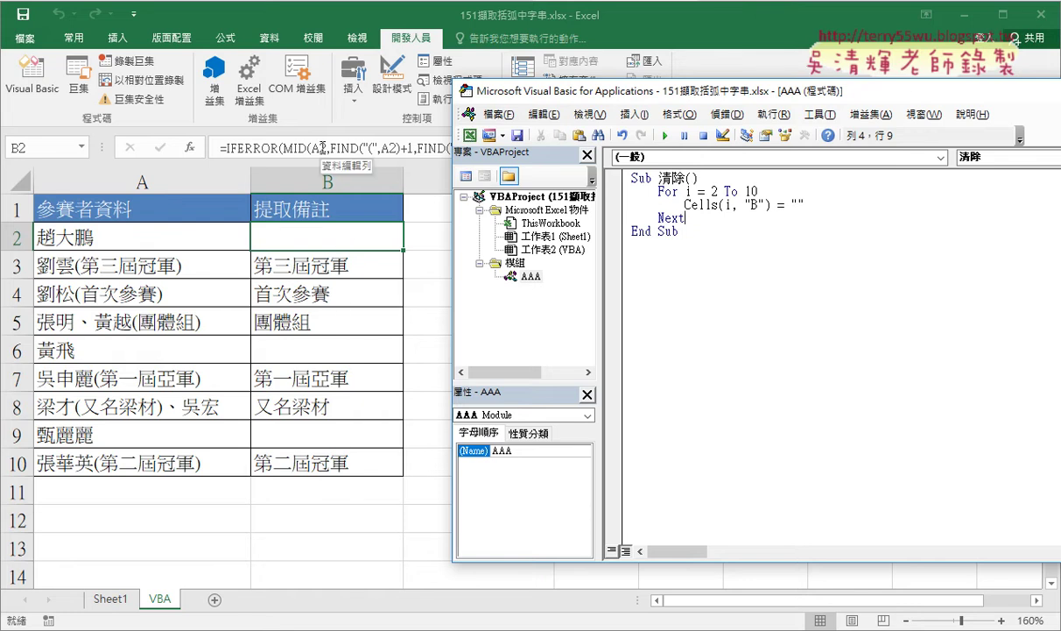
Copy the whole 清除 macro and paste a duplicate below its End Sub
{"action": "left_click_drag", "start_coordinate": [679, 231], "coordinate": [616, 173]}
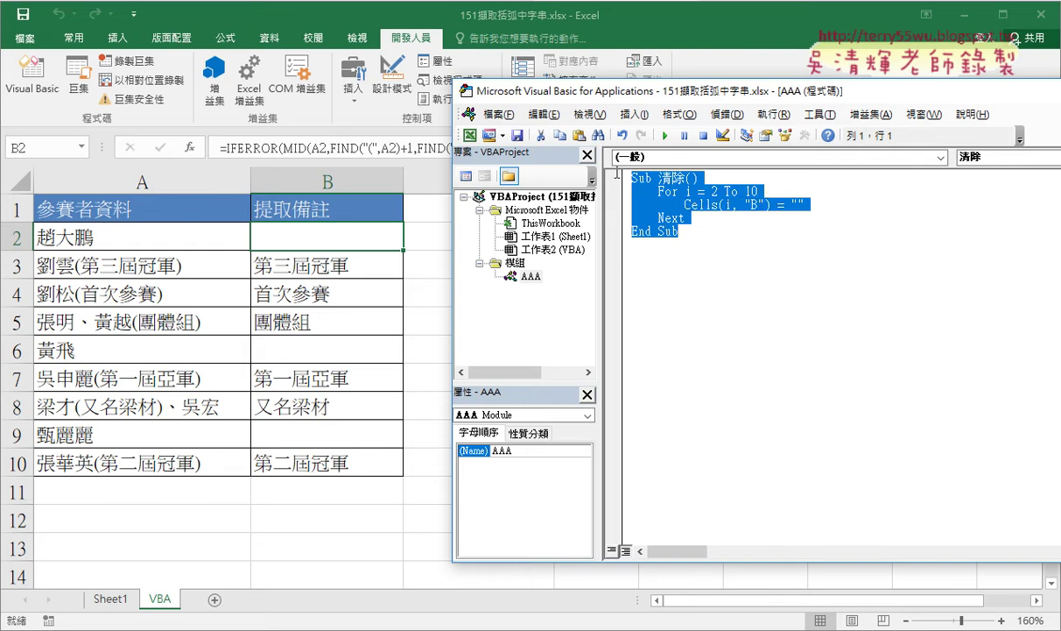
{"action": "right_click", "coordinate": [620, 191]}
{"action": "left_click", "coordinate": [666, 217]}
{"action": "left_click", "coordinate": [657, 251]}
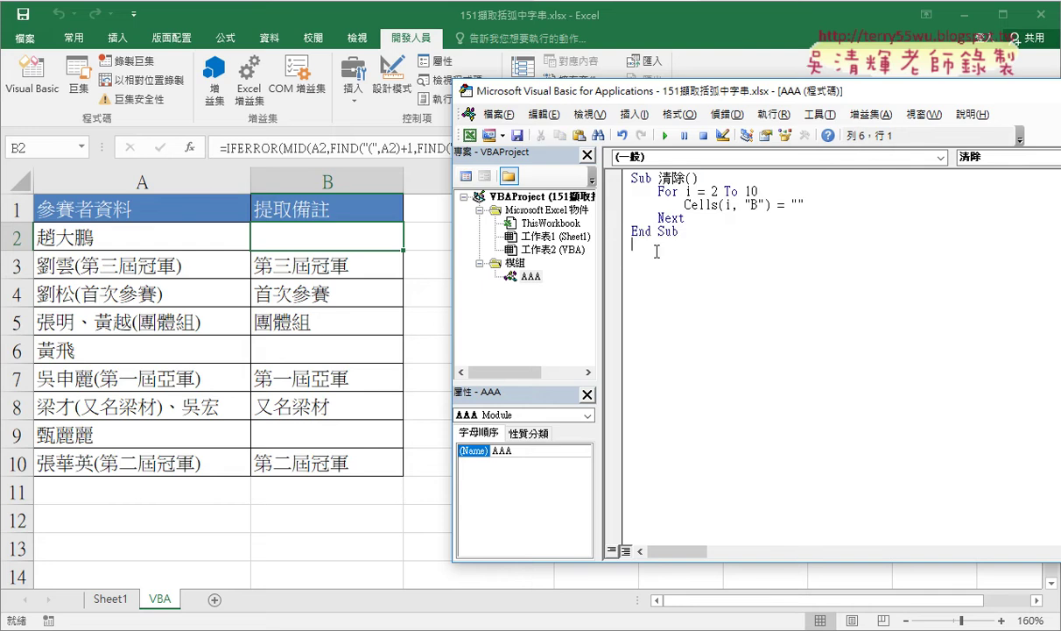
{"action": "right_click", "coordinate": [648, 231]}
{"action": "left_click", "coordinate": [670, 275]}
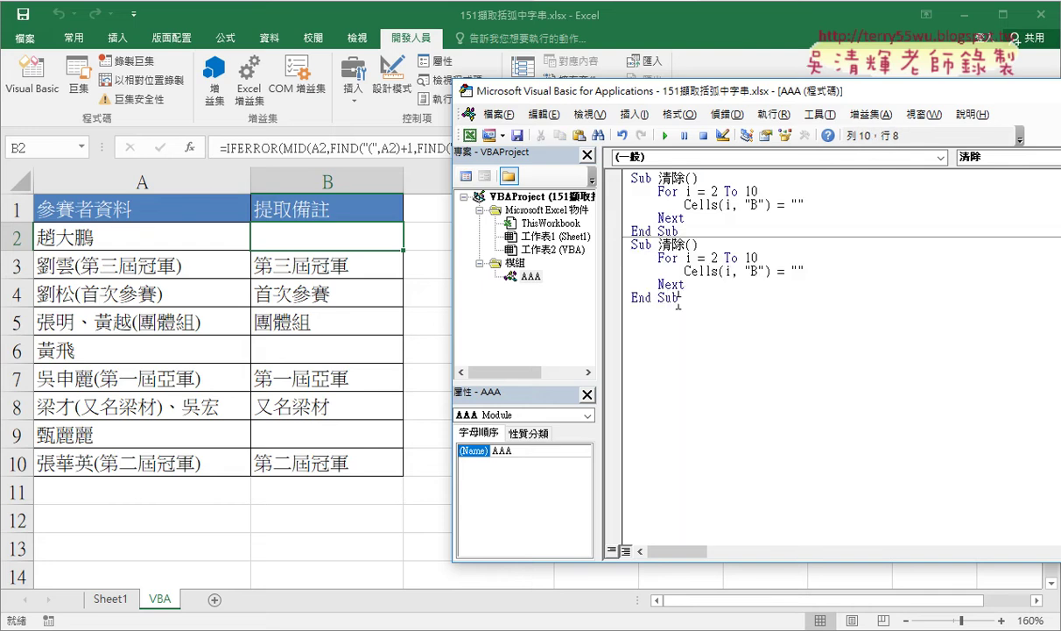
Rename the duplicated macro to 括弧字串_公式
{"action": "double_click", "coordinate": [671, 245]}
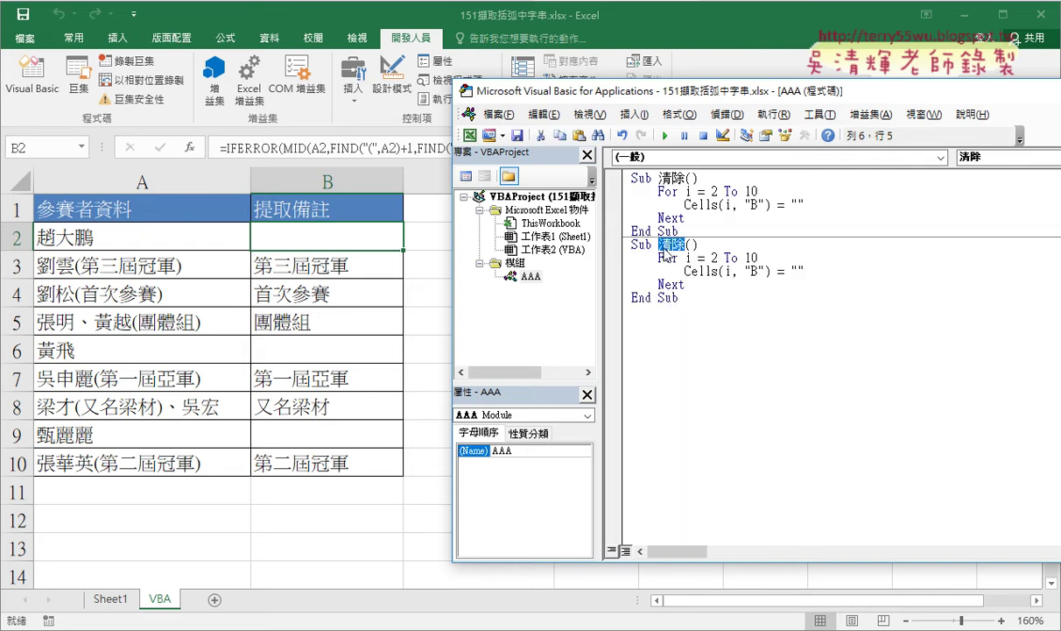
{"action": "type", "text": "vx"}
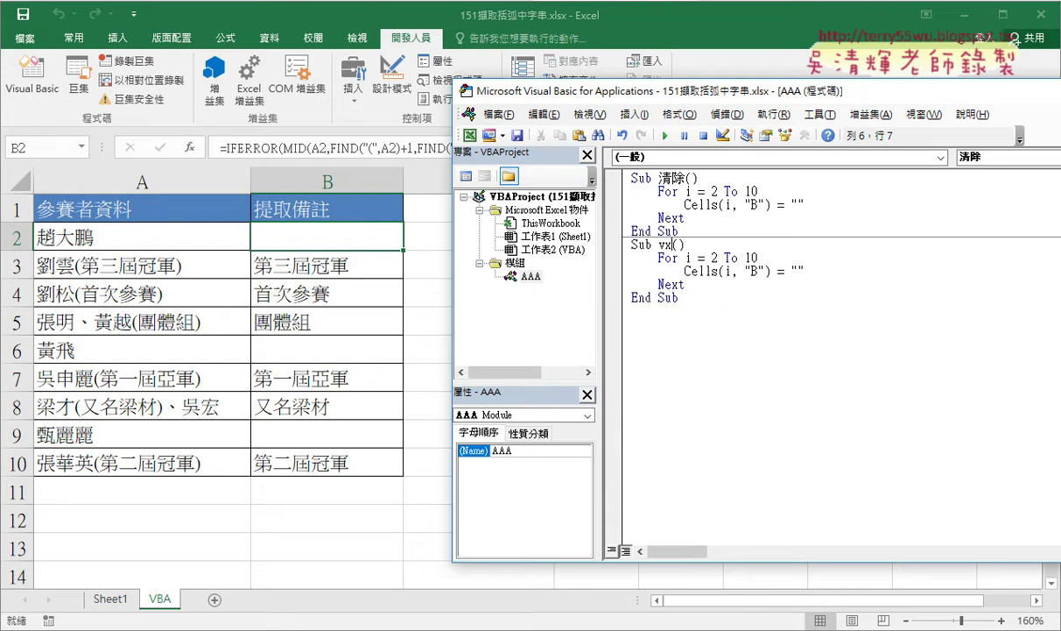
{"action": "key", "text": "BackSpace"}
{"action": "key", "text": "BackSpace"}
{"action": "type", "text": "ㄍㄨ"}
{"action": "type", "text": "括弧"}
{"action": "type", "text": "自ㄧㄨㄢ"}
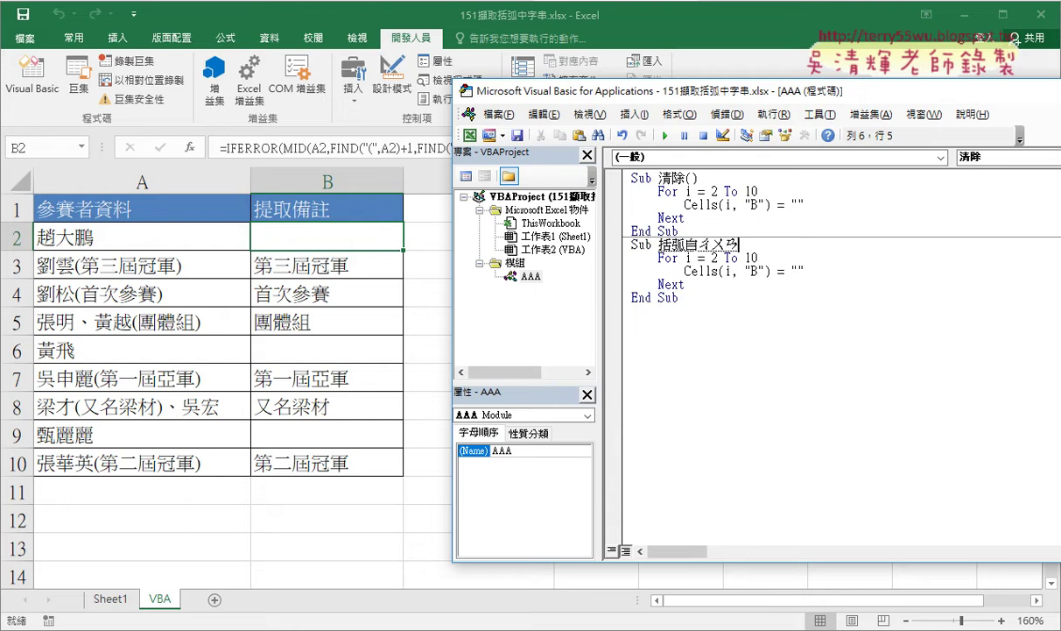
{"action": "type", "text": "ˋ"}
{"action": "type", "text": "攻勢"}
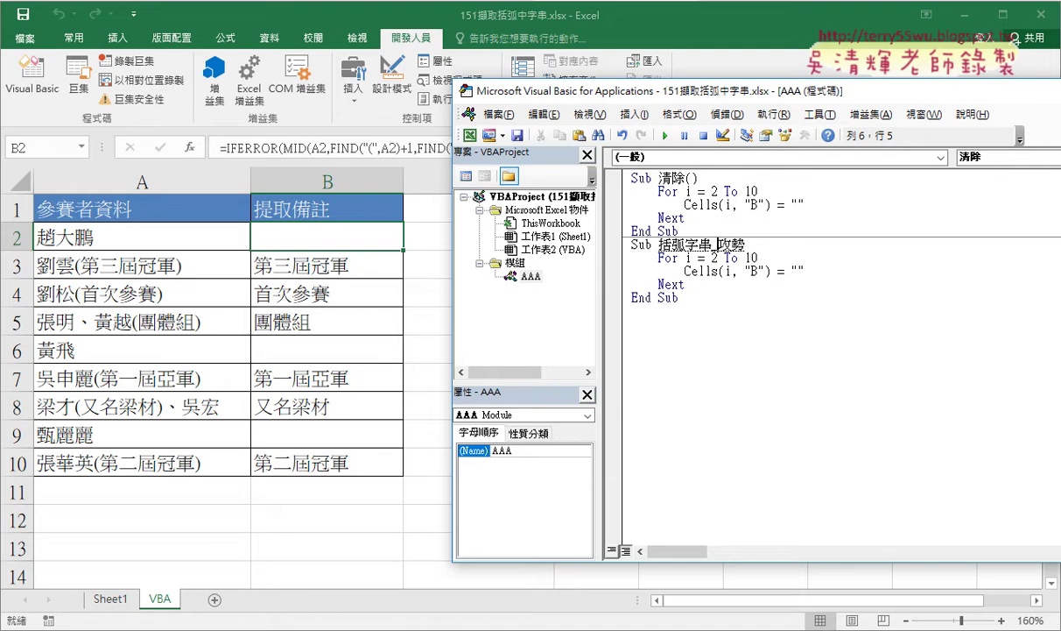
{"action": "key", "text": "Down"}
{"action": "key", "text": "Down"}
{"action": "key", "text": "Return"}
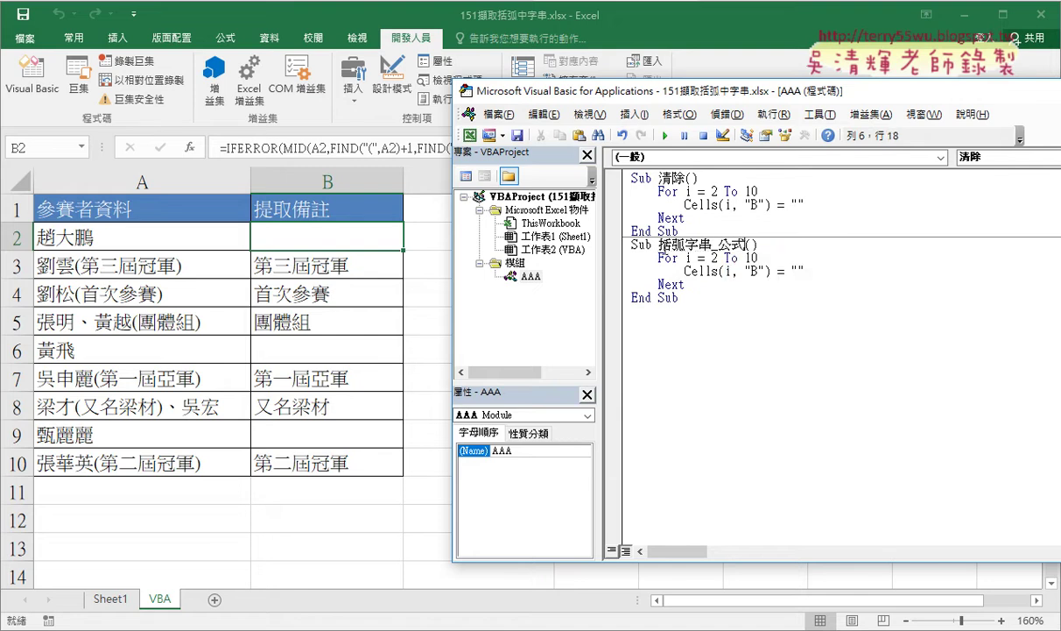
{"action": "left_click", "coordinate": [799, 271]}
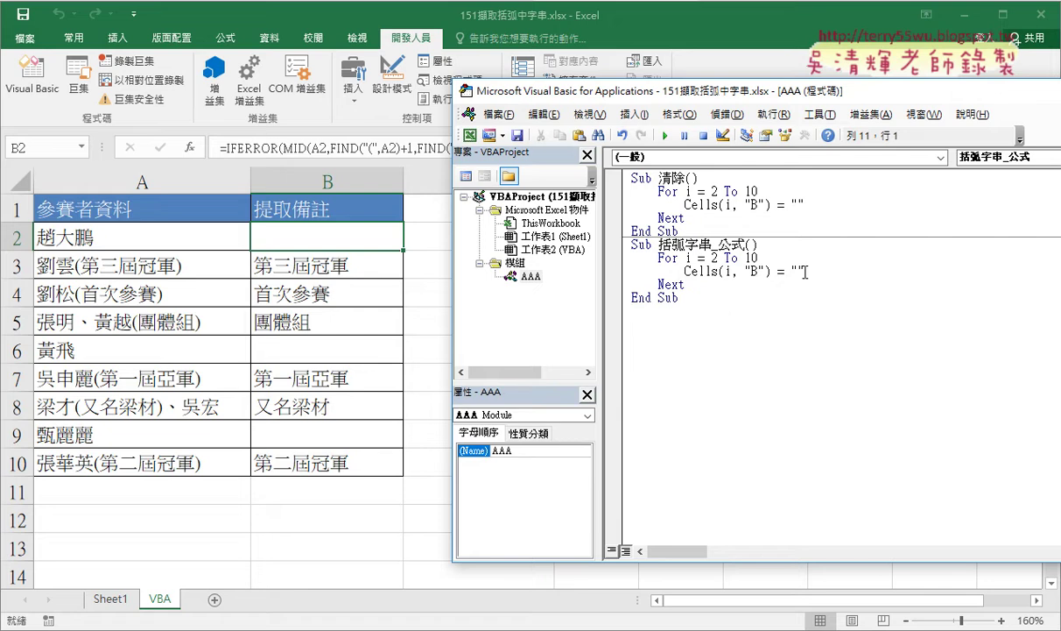
Select the empty quotes in the Cells line and move the VBA editor down to expose B2's full IFERROR formula
{"action": "left_click_drag", "start_coordinate": [799, 272], "coordinate": [791, 272]}
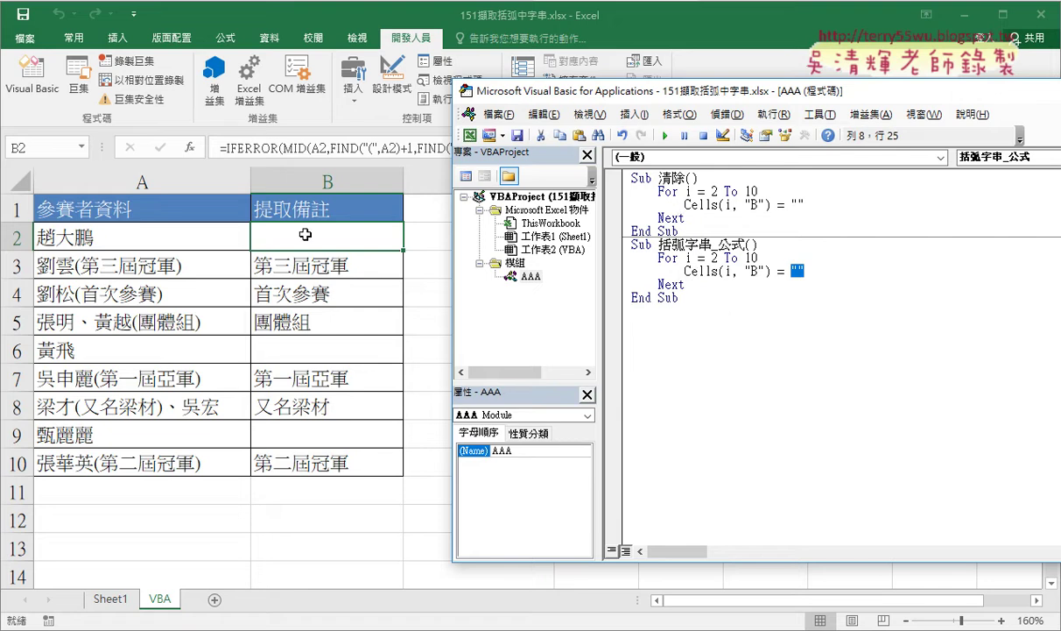
{"action": "mouse_move", "coordinate": [529, 91]}
{"action": "left_mouse_down"}
{"action": "mouse_move", "coordinate": [529, 162]}
{"action": "mouse_move", "coordinate": [488, 185]}
{"action": "left_mouse_up"}
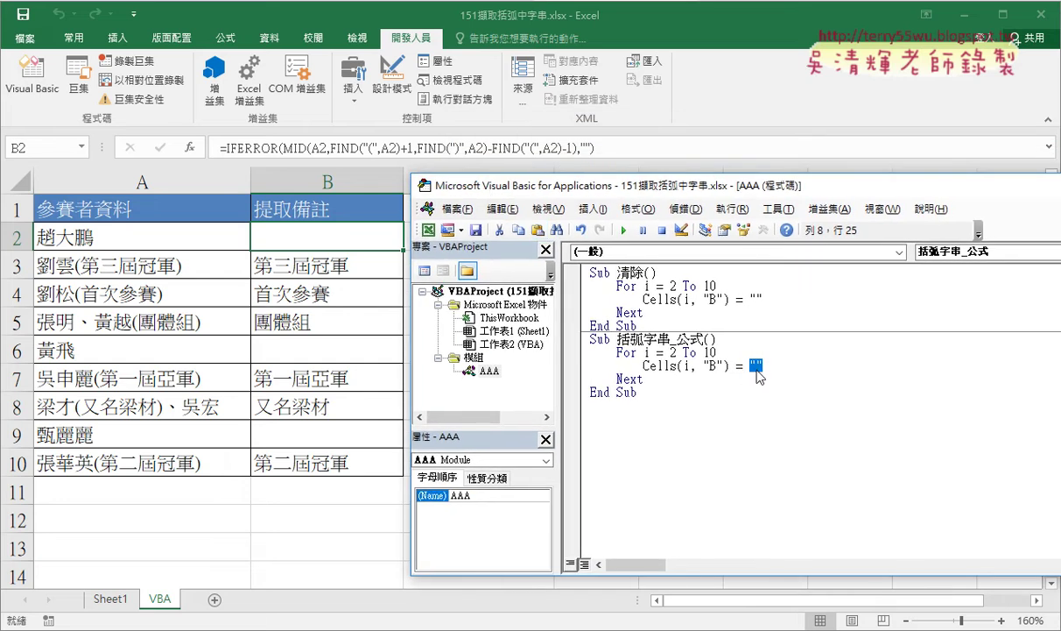
{"action": "mouse_move", "coordinate": [386, 257]}
{"action": "left_mouse_down"}
{"action": "mouse_move", "coordinate": [334, 261]}
{"action": "mouse_move", "coordinate": [390, 256]}
{"action": "left_mouse_up"}
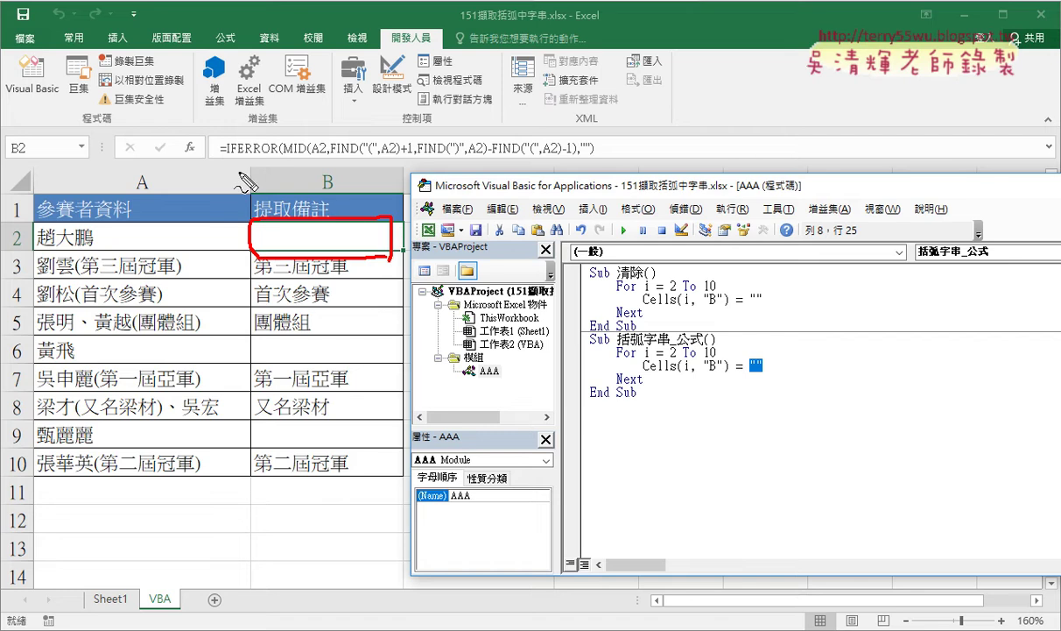
{"action": "left_click_drag", "start_coordinate": [217, 164], "coordinate": [230, 178]}
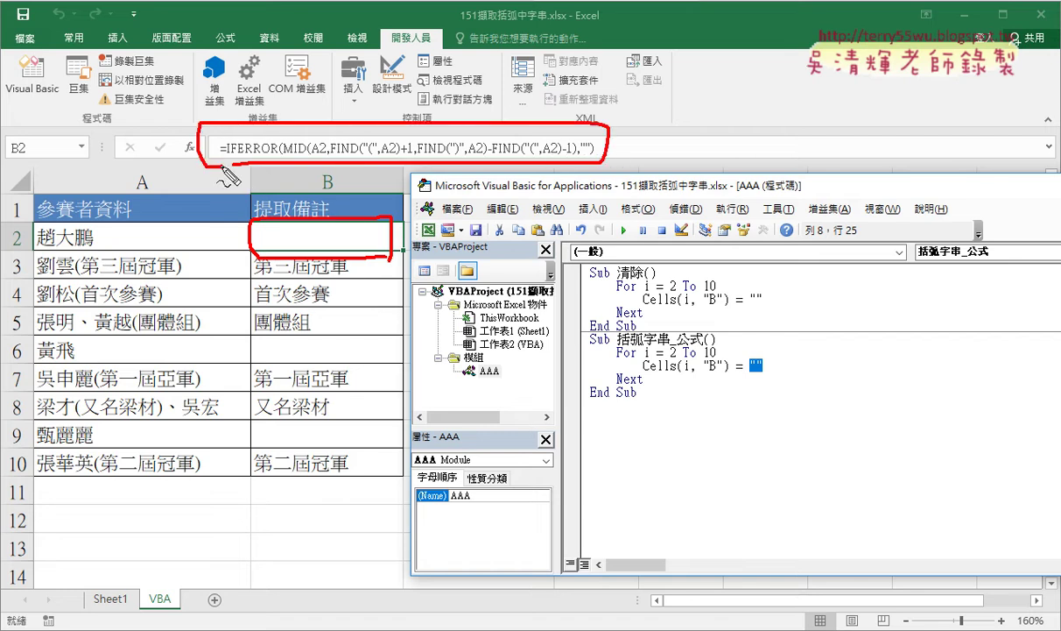
{"action": "mouse_move", "coordinate": [490, 171]}
{"action": "left_mouse_down"}
{"action": "mouse_move", "coordinate": [726, 229]}
{"action": "mouse_move", "coordinate": [761, 354]}
{"action": "mouse_move", "coordinate": [776, 329]}
{"action": "left_mouse_up"}
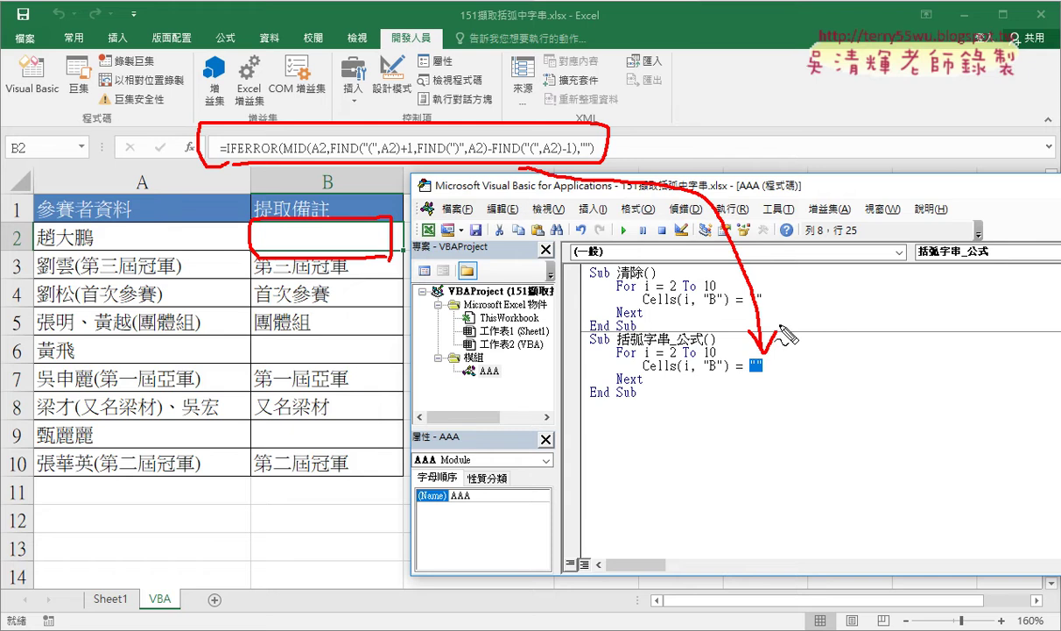
{"action": "left_click", "coordinate": [365, 149]}
{"action": "left_click_drag", "start_coordinate": [387, 156], "coordinate": [397, 158]}
{"action": "left_click_drag", "start_coordinate": [469, 158], "coordinate": [477, 158]}
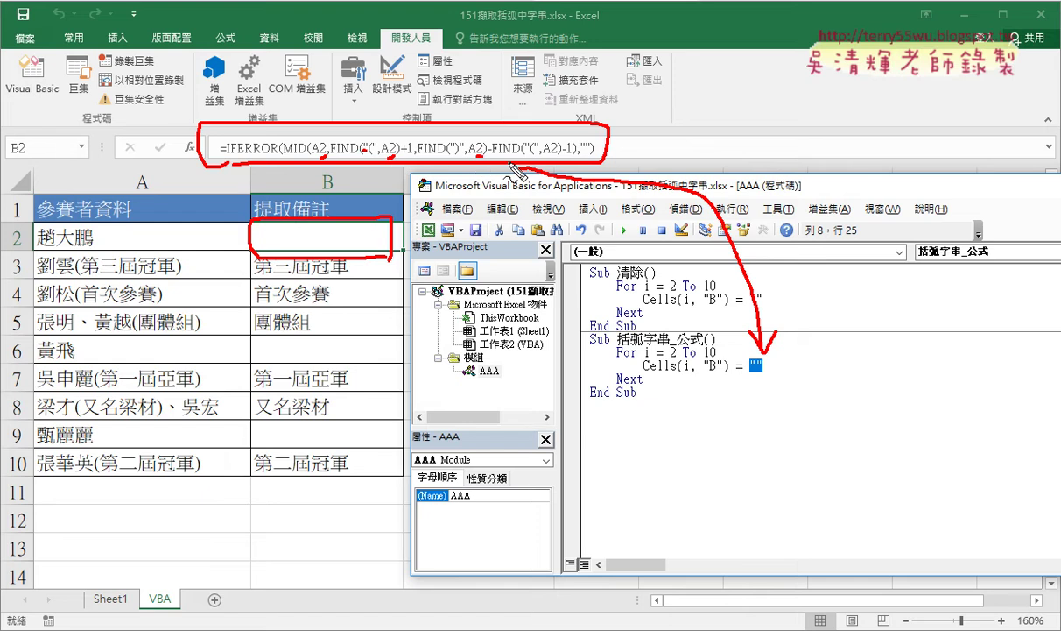
{"action": "left_click_drag", "start_coordinate": [542, 157], "coordinate": [549, 158]}
{"action": "left_click_drag", "start_coordinate": [379, 138], "coordinate": [390, 131]}
Copy B2's IFERROR formula text without changing the cell, then open the Start menu
{"action": "key", "text": "Escape"}
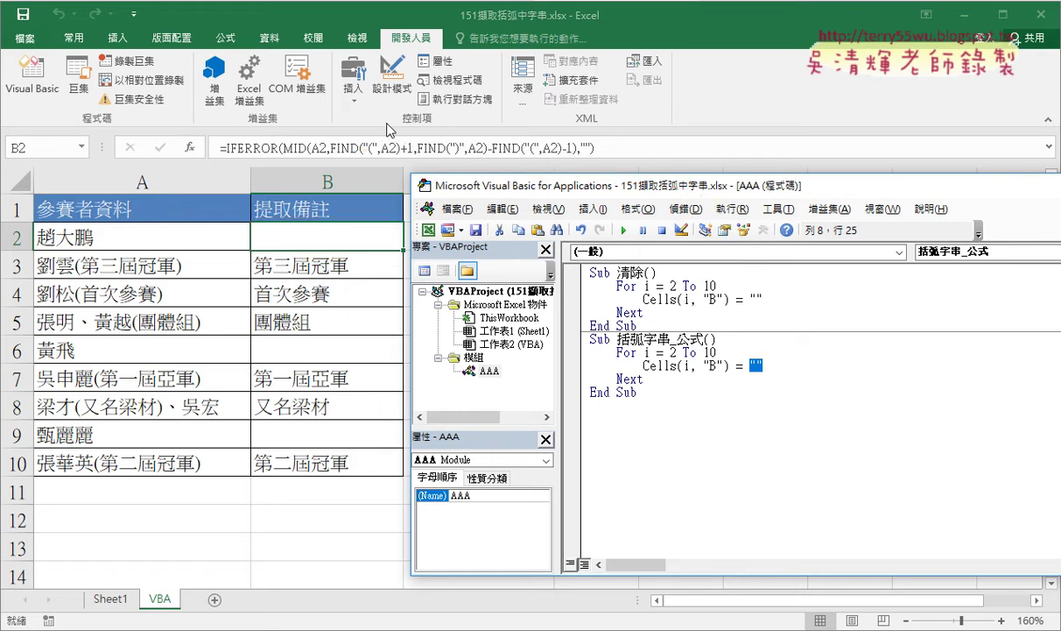
{"action": "left_click_drag", "start_coordinate": [218, 148], "coordinate": [560, 148]}
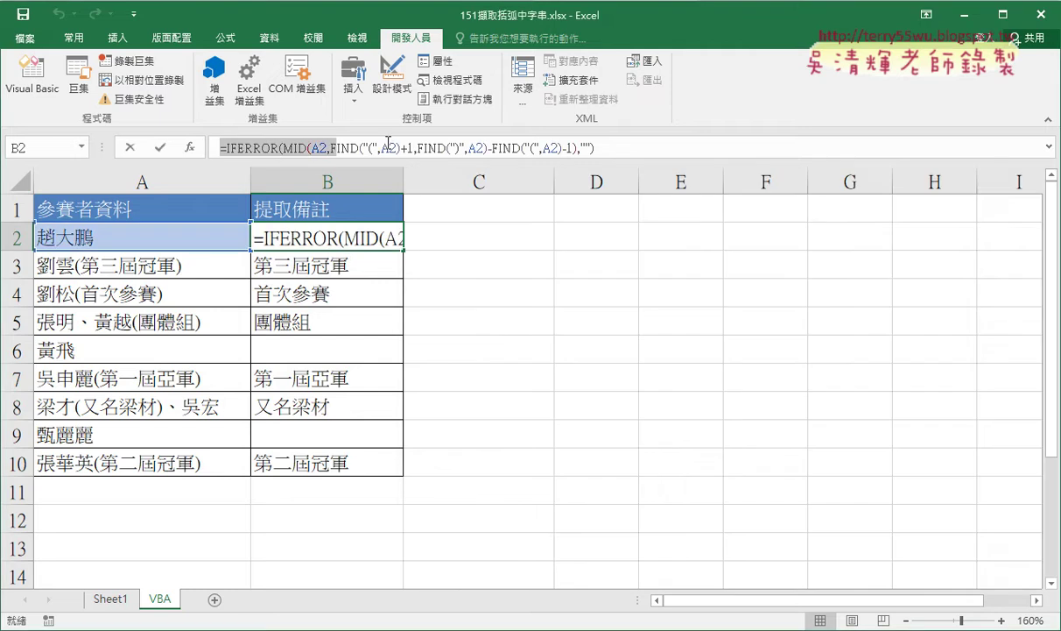
{"action": "right_click", "coordinate": [561, 148]}
{"action": "left_click", "coordinate": [586, 177]}
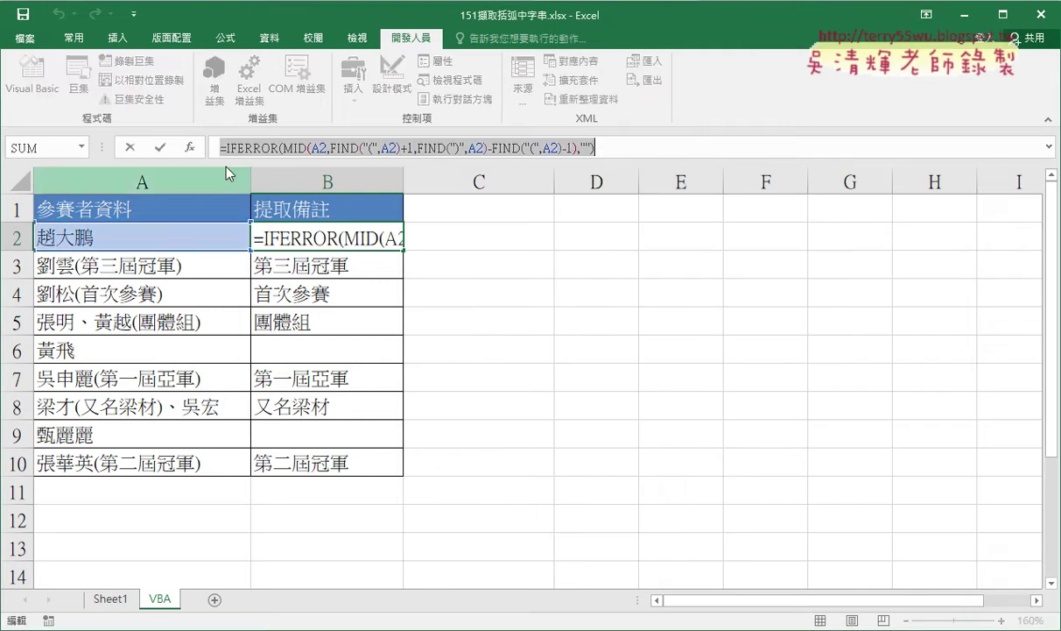
{"action": "left_click", "coordinate": [130, 148]}
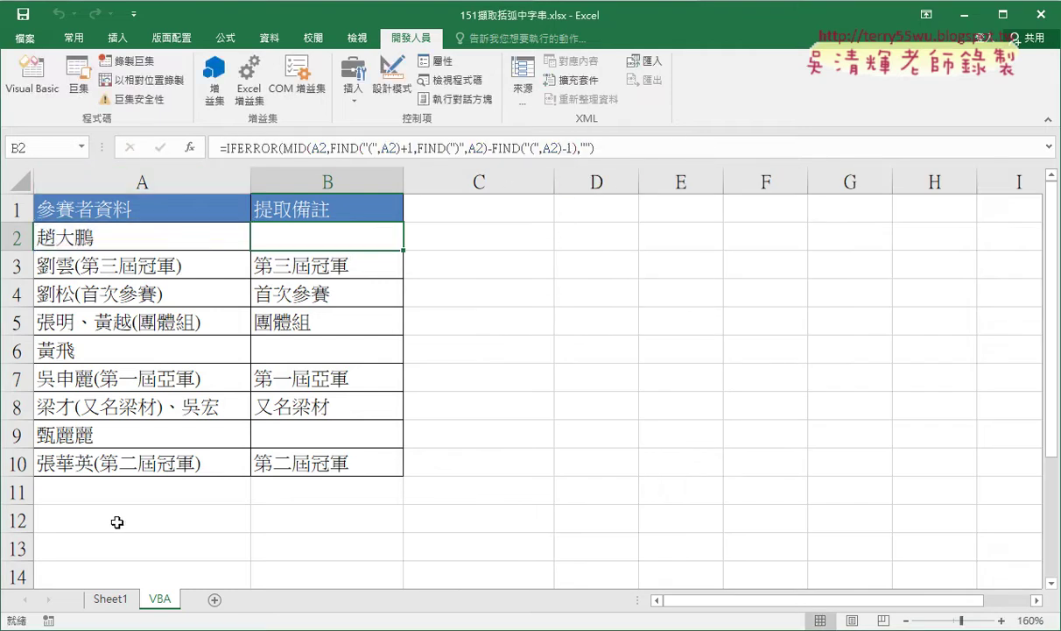
{"action": "key", "text": "super"}
{"action": "scroll", "coordinate": [134, 455], "scroll_direction": "down", "scroll_amount": 1}
Launch Notepad from Windows Accessories and paste the B2 formula into it
{"action": "scroll", "coordinate": [134, 455], "scroll_direction": "down", "scroll_amount": 5}
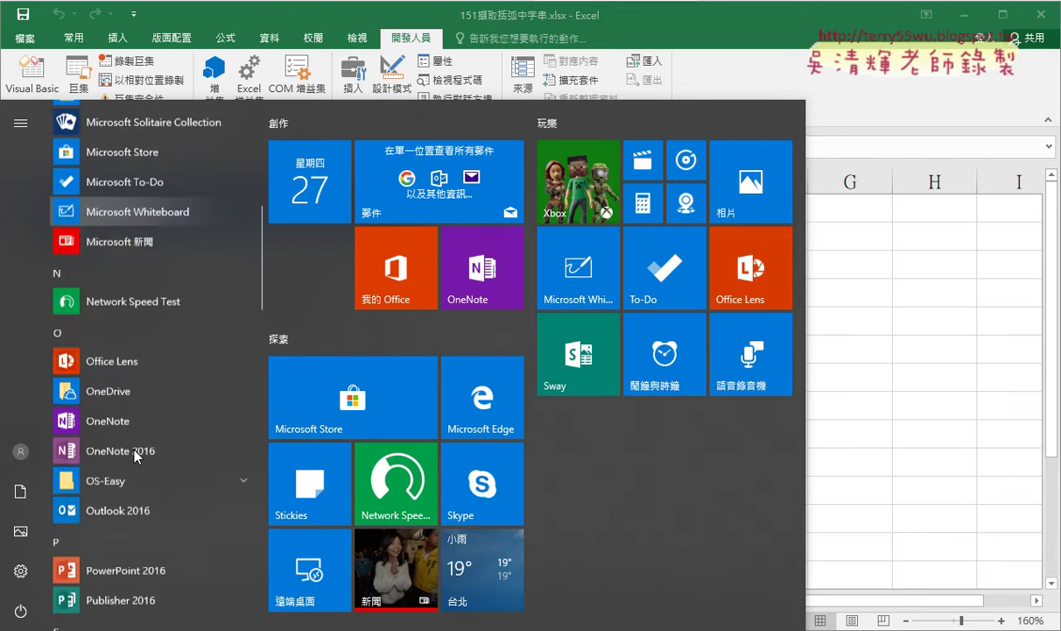
{"action": "scroll", "coordinate": [134, 454], "scroll_direction": "down", "scroll_amount": 5}
{"action": "scroll", "coordinate": [136, 455], "scroll_direction": "down", "scroll_amount": 3}
{"action": "left_click", "coordinate": [178, 283]}
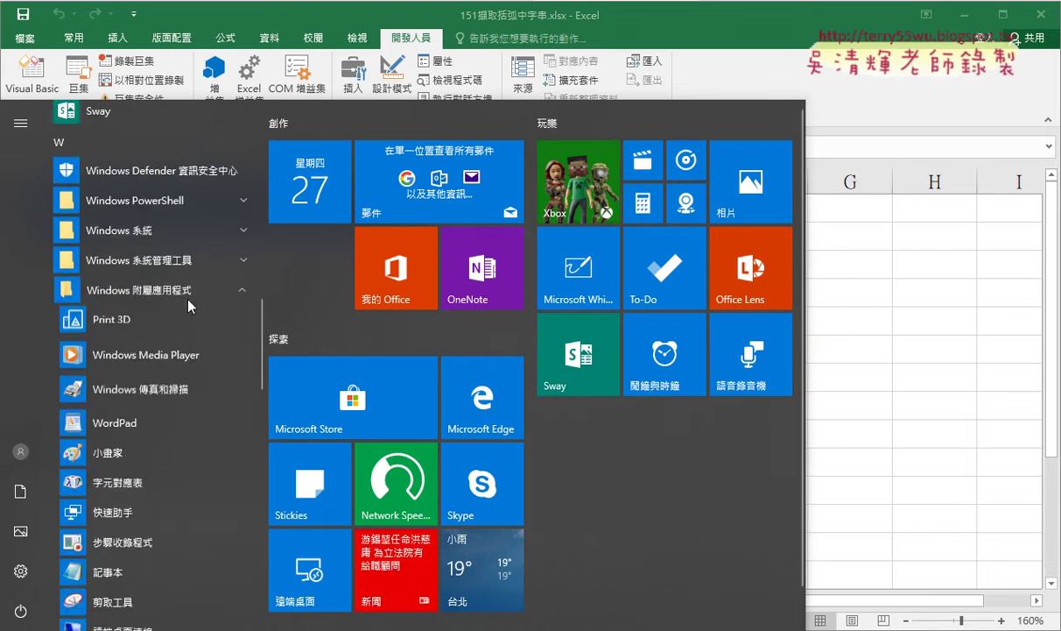
{"action": "scroll", "coordinate": [147, 490], "scroll_direction": "down", "scroll_amount": 2}
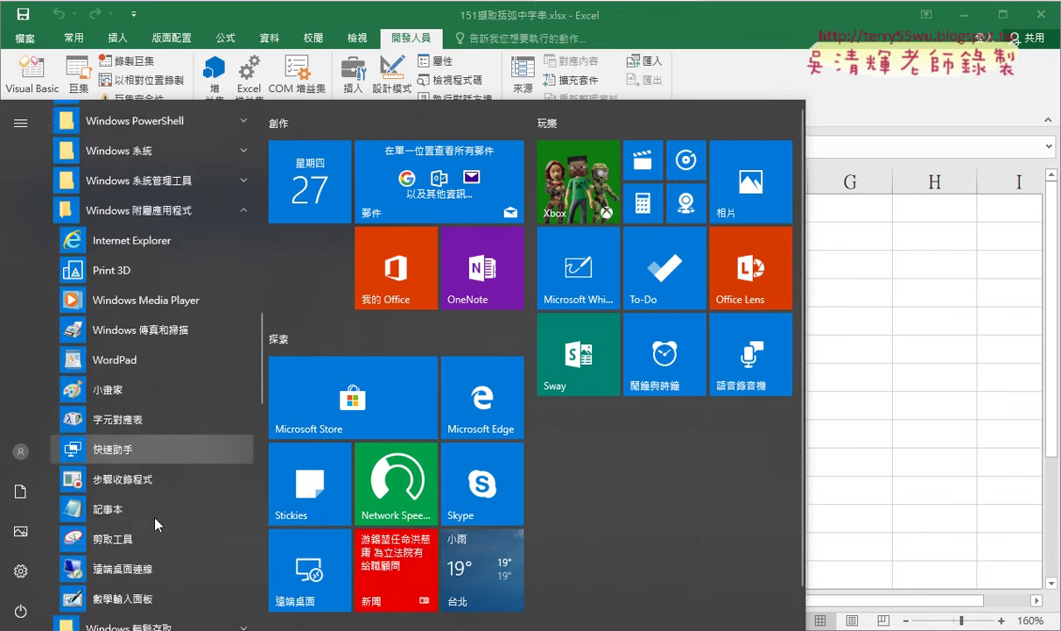
{"action": "left_click", "coordinate": [137, 517]}
{"action": "right_click", "coordinate": [386, 340]}
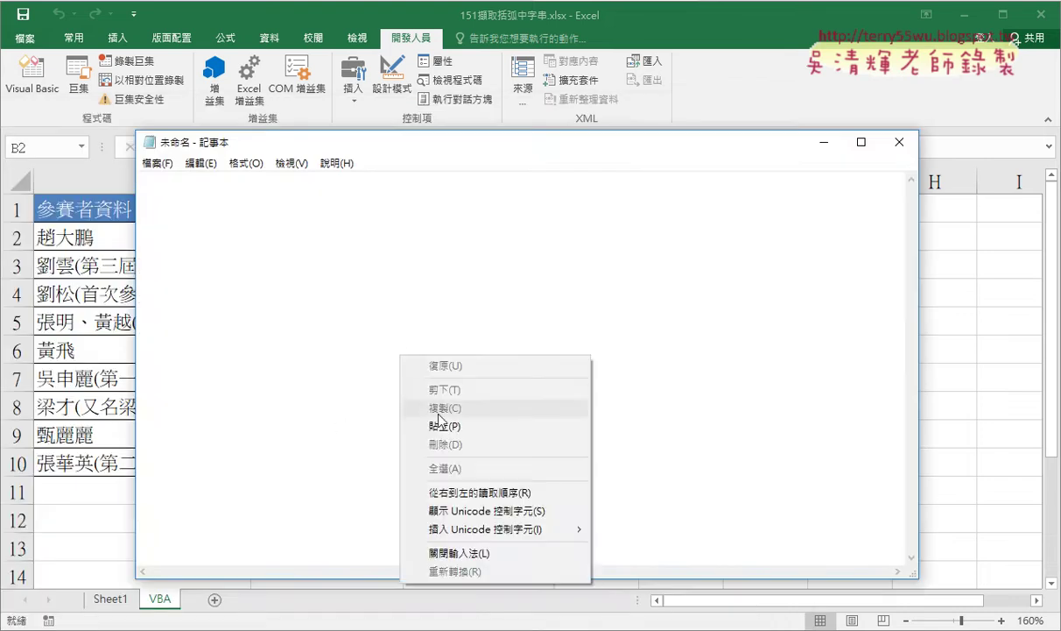
{"action": "left_click", "coordinate": [419, 389]}
Replace every " with "" in Notepad and copy the whole converted formula line
{"action": "left_click", "coordinate": [200, 163]}
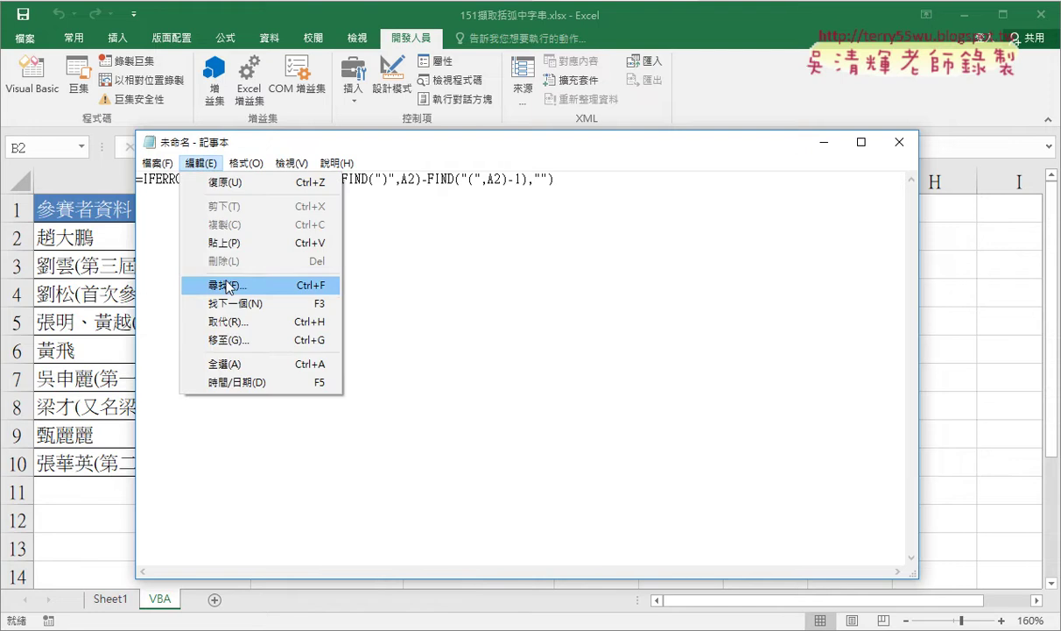
{"action": "left_click", "coordinate": [322, 331]}
{"action": "type", "text": "\""}
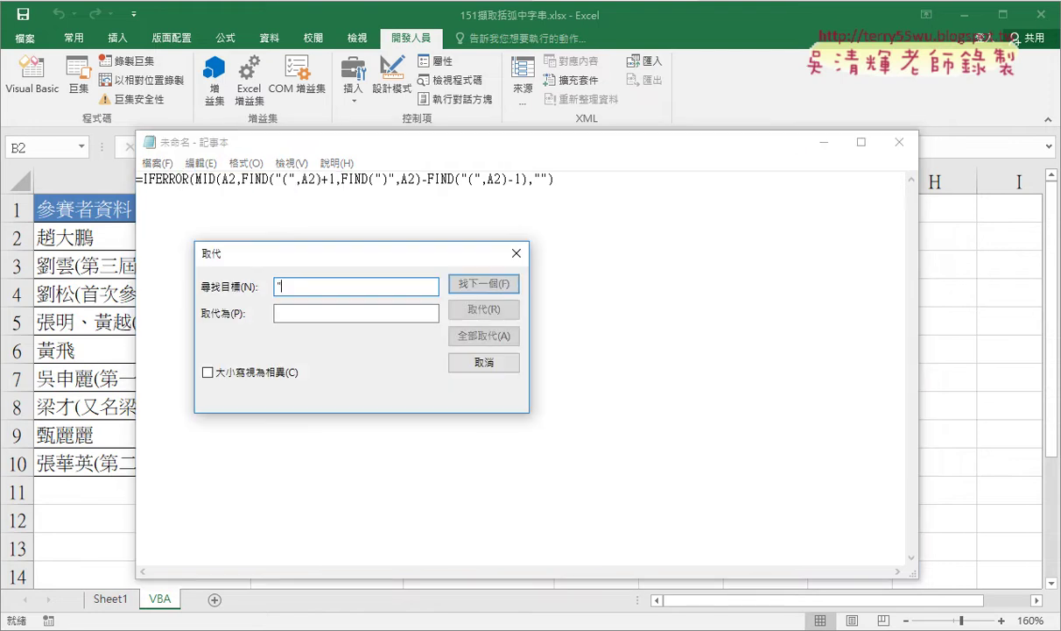
{"action": "key", "text": "Tab"}
{"action": "type", "text": "\"\""}
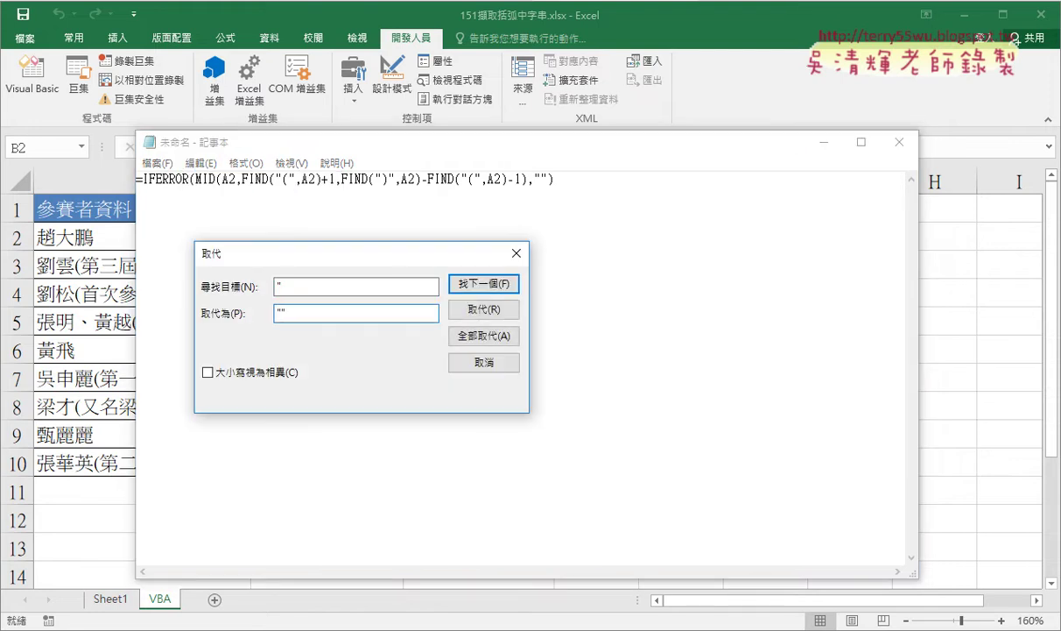
{"action": "left_click", "coordinate": [473, 333]}
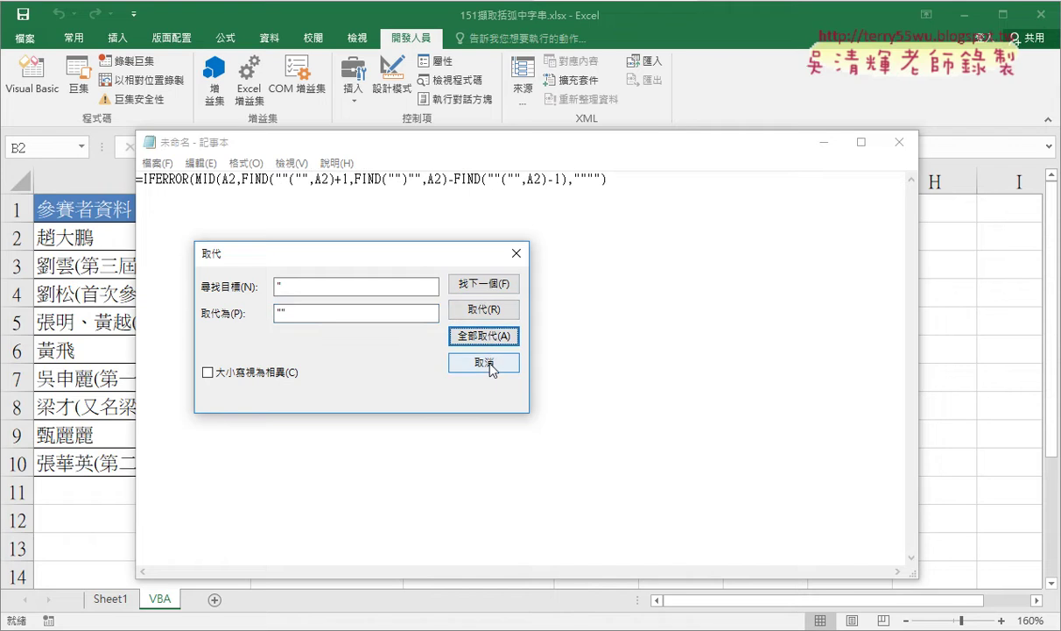
{"action": "left_click", "coordinate": [484, 363]}
{"action": "key", "text": "ctrl+a"}
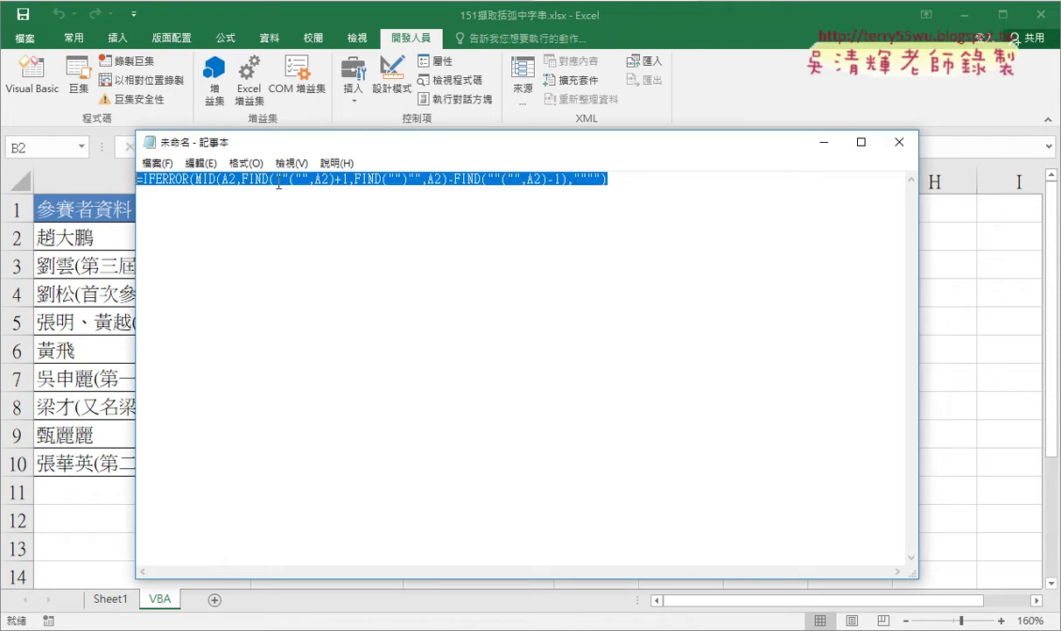
{"action": "right_click", "coordinate": [278, 183]}
{"action": "left_click", "coordinate": [308, 235]}
Paste the quote-doubled formula between the empty quotes of the macro's Cells line
{"action": "mouse_move", "coordinate": [223, 626]}
{"action": "left_click", "coordinate": [278, 552]}
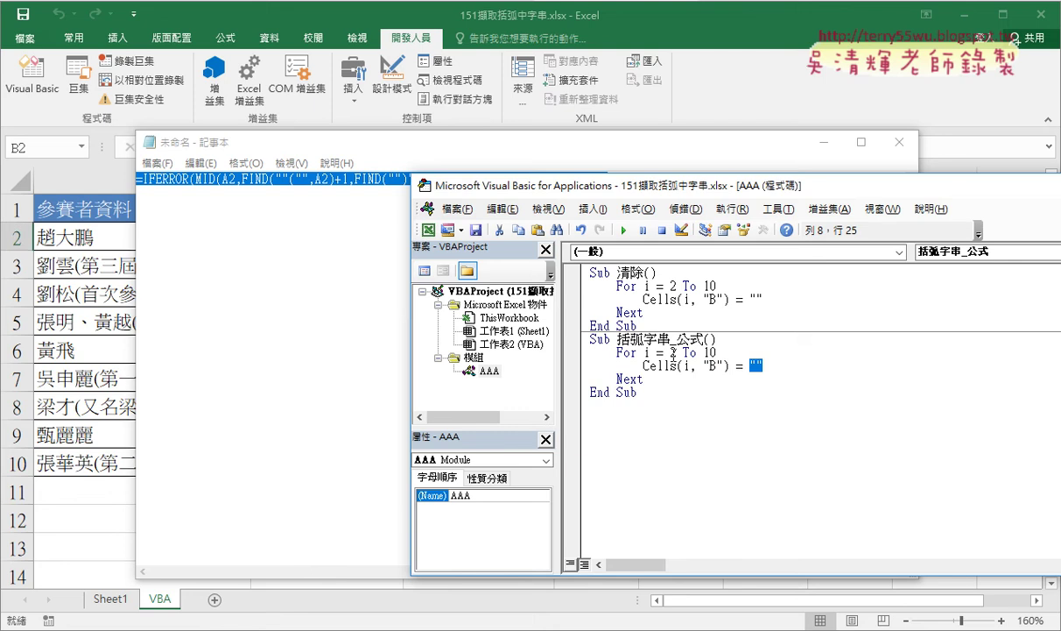
{"action": "left_click", "coordinate": [756, 364]}
{"action": "key", "text": "ctrl+v"}
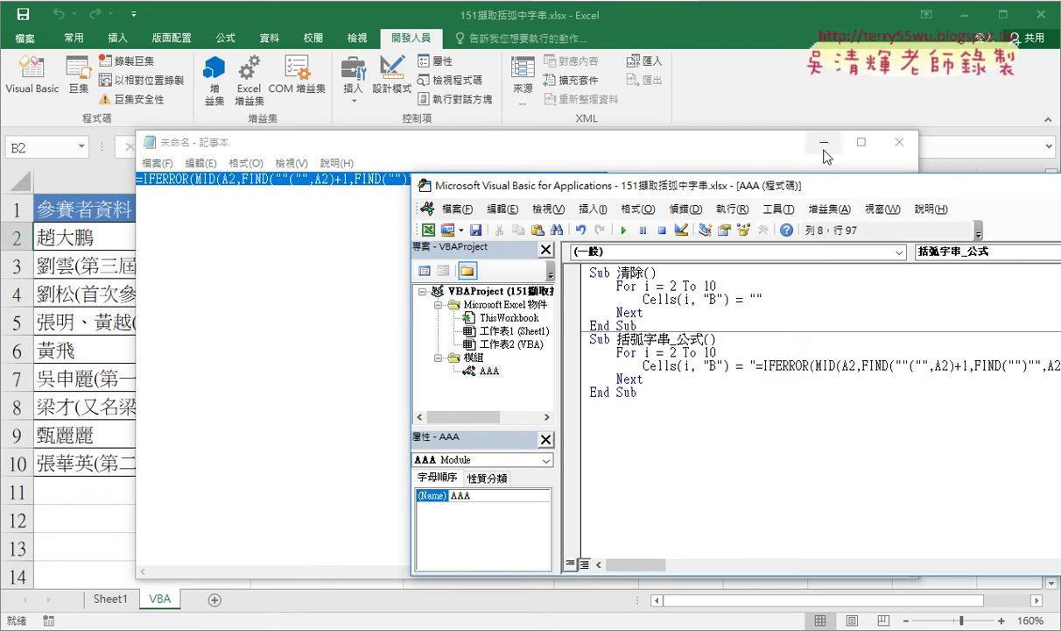
Run the macro and check B2 and B3, which all reference A2
{"action": "key", "text": "F5"}
{"action": "left_click", "coordinate": [682, 368]}
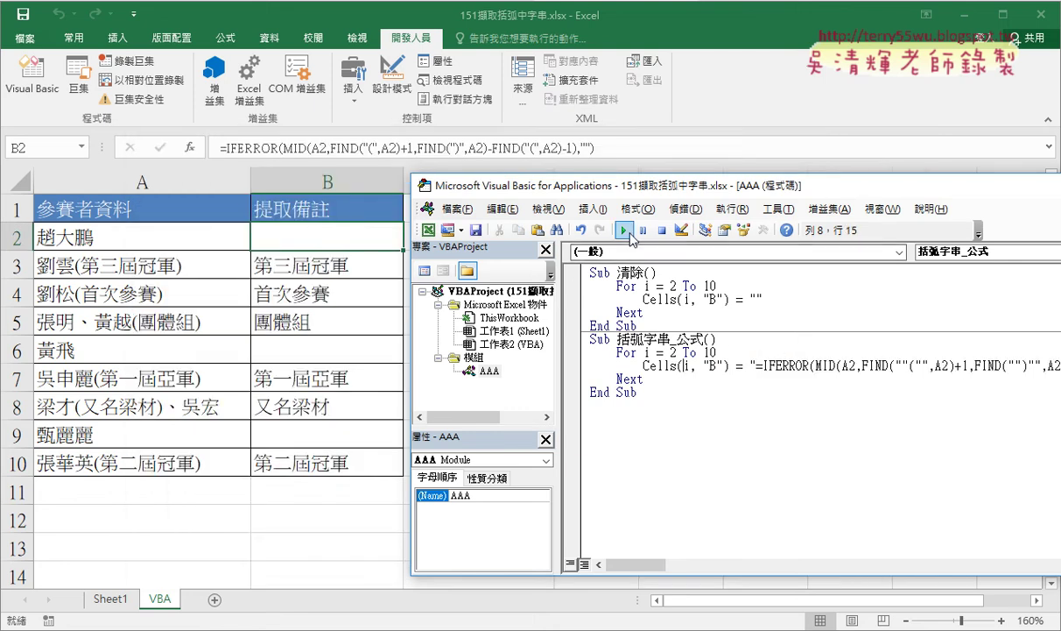
{"action": "left_click", "coordinate": [714, 366]}
{"action": "left_click", "coordinate": [623, 229]}
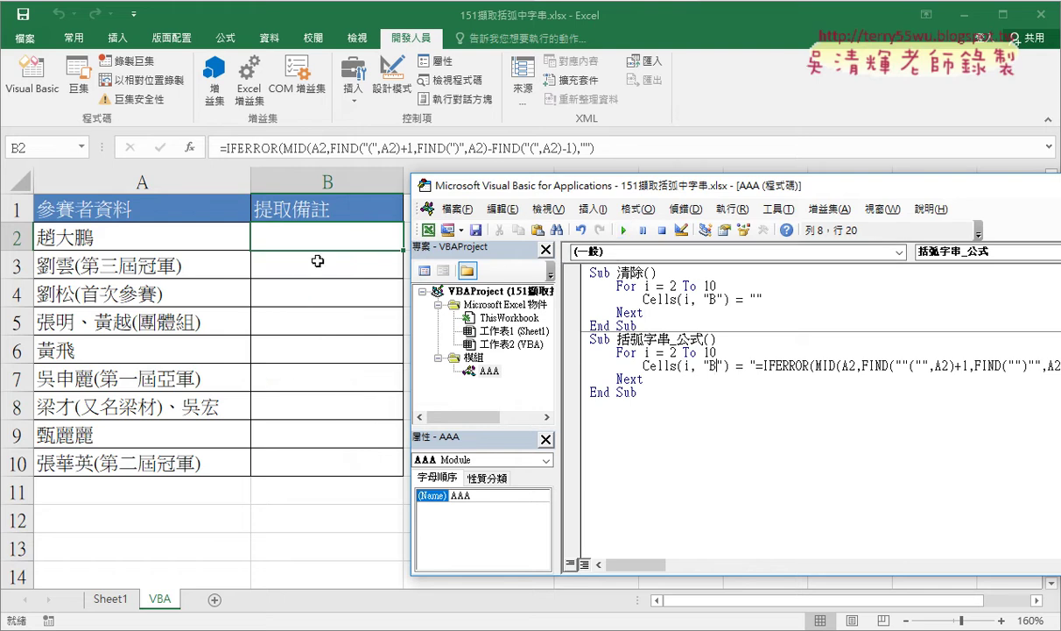
{"action": "left_click", "coordinate": [300, 268]}
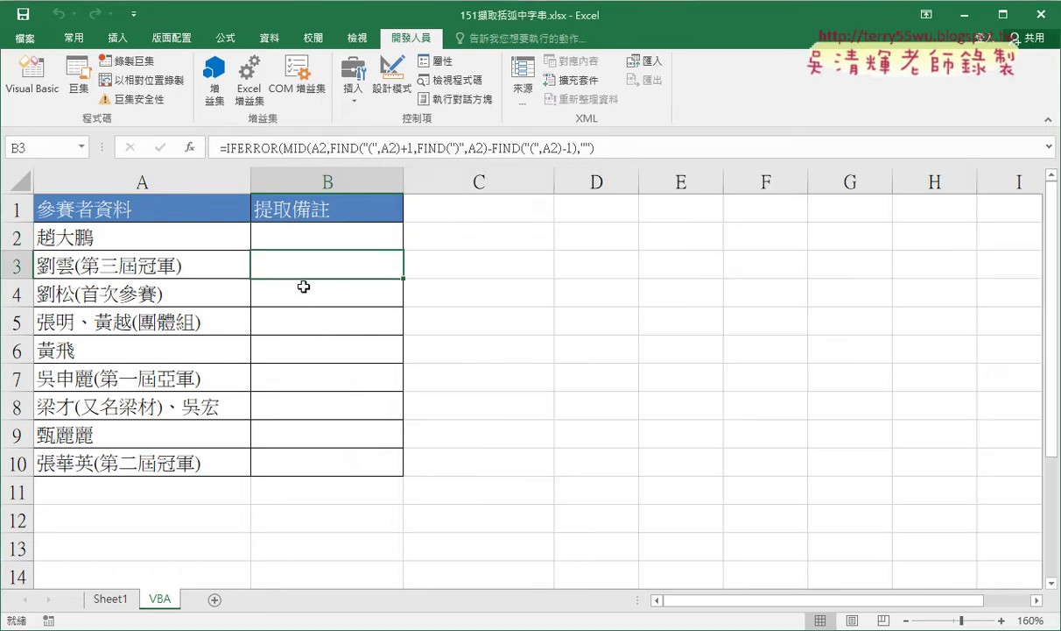
{"action": "key", "text": "Down"}
{"action": "key", "text": "Down"}
{"action": "left_click", "coordinate": [300, 230]}
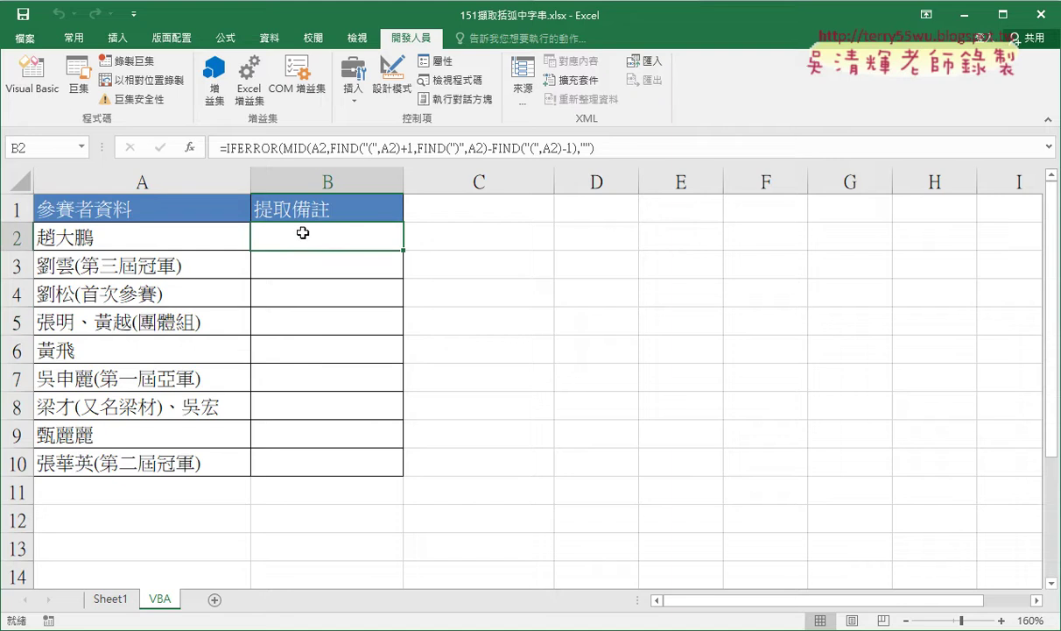
{"action": "left_click", "coordinate": [31, 77]}
Turn the A2 inside MID into A" & i & " and select the " & i & " piece
{"action": "left_click_drag", "start_coordinate": [659, 186], "coordinate": [342, 127]}
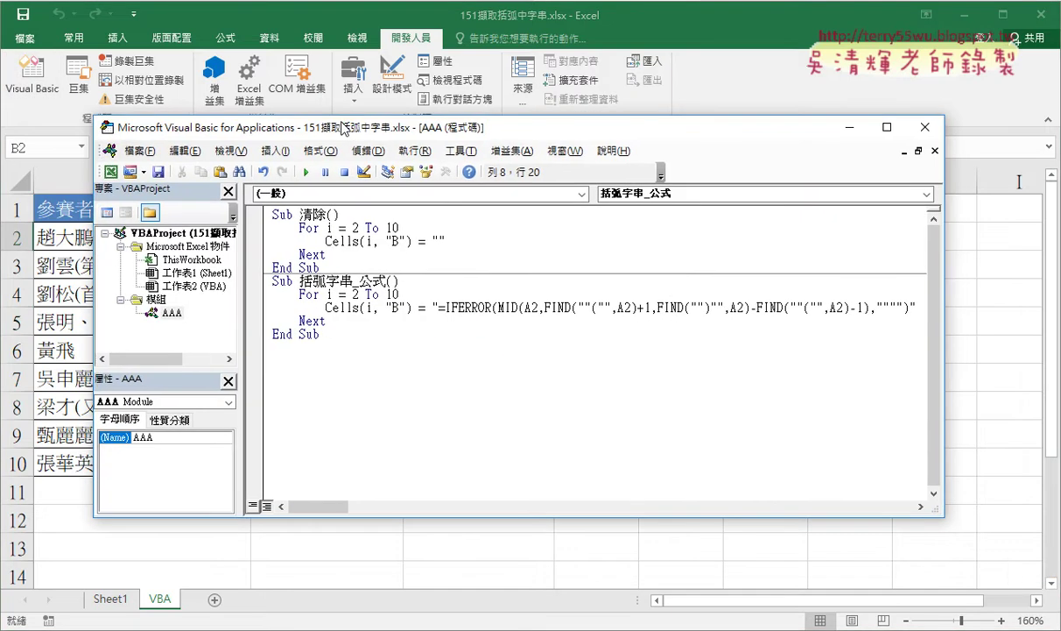
{"action": "left_click_drag", "start_coordinate": [539, 310], "coordinate": [533, 310]}
{"action": "type", "text": "\"\""}
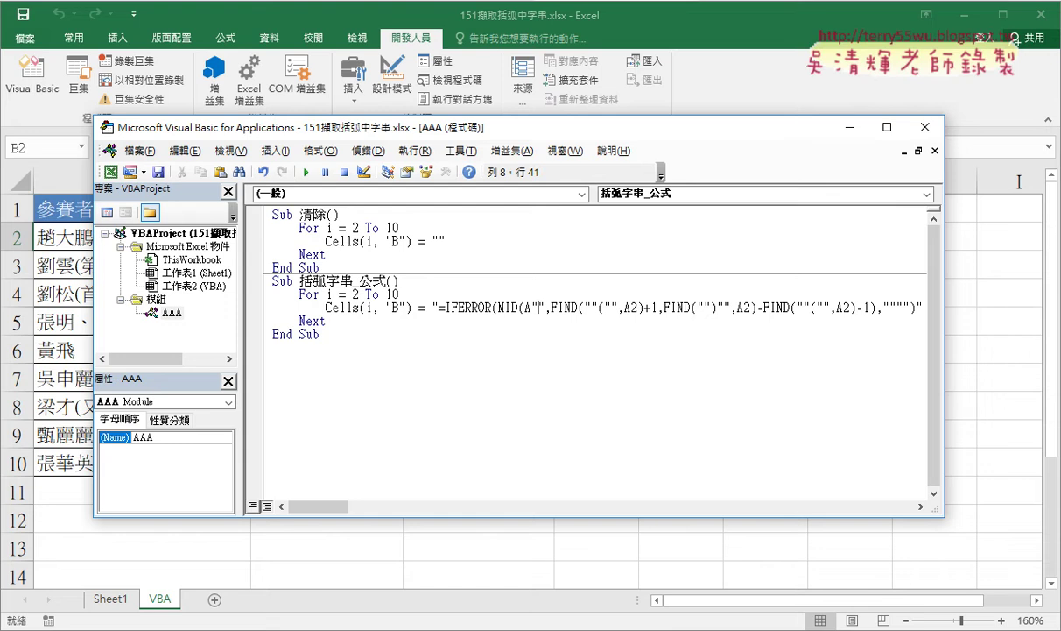
{"action": "type", "text": "&&"}
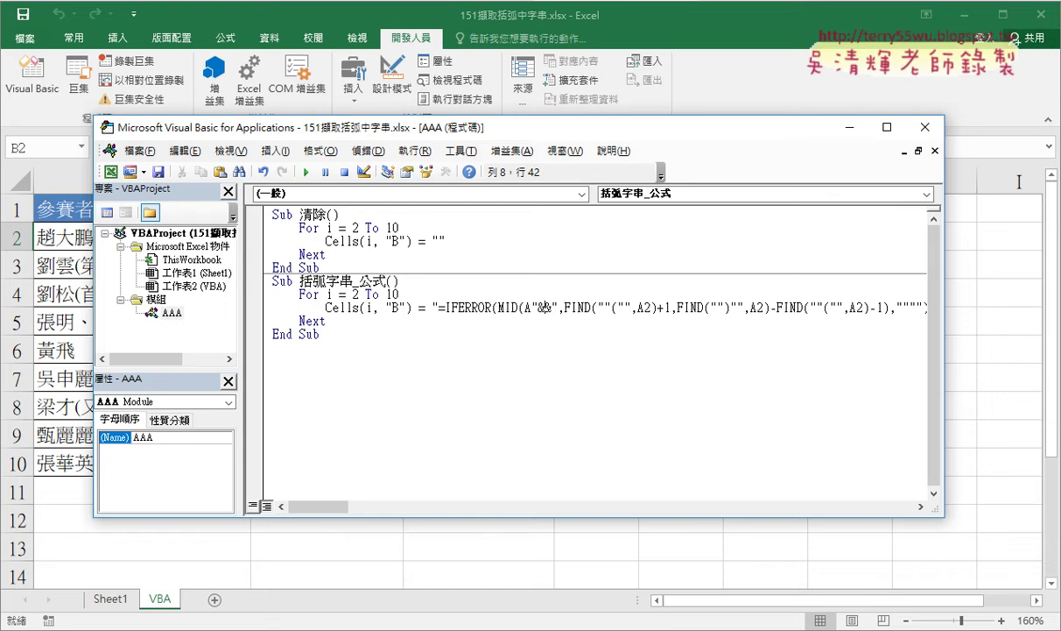
{"action": "type", "text": "i"}
{"action": "left_click", "coordinate": [536, 307]}
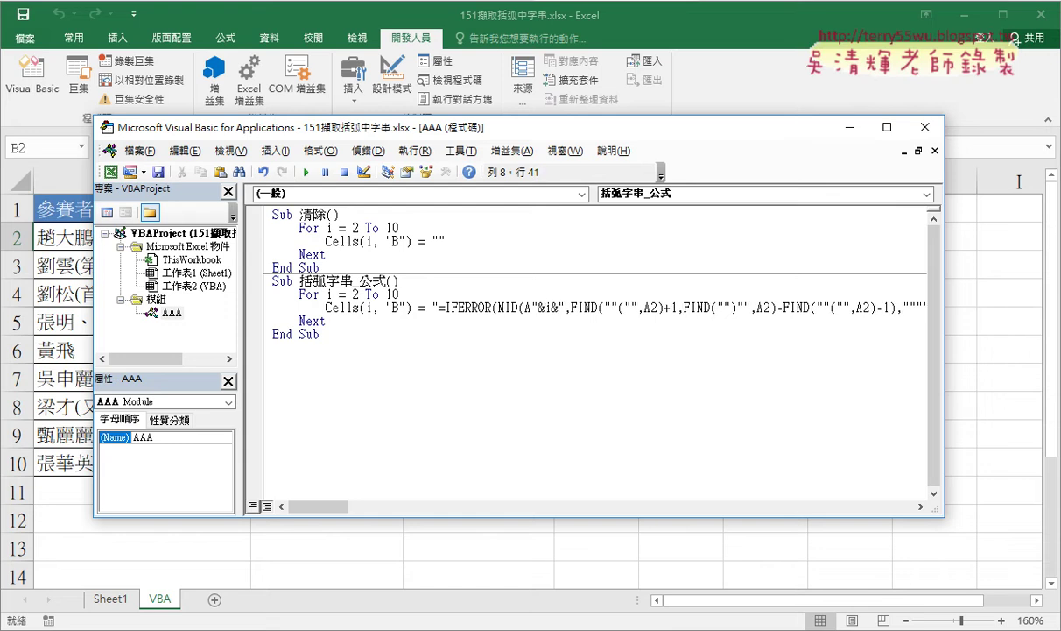
{"action": "key", "text": "space"}
{"action": "key", "text": "Right"}
{"action": "key", "text": "space"}
{"action": "key", "text": "Right"}
{"action": "key", "text": "space"}
{"action": "key", "text": "Right"}
{"action": "key", "text": "space"}
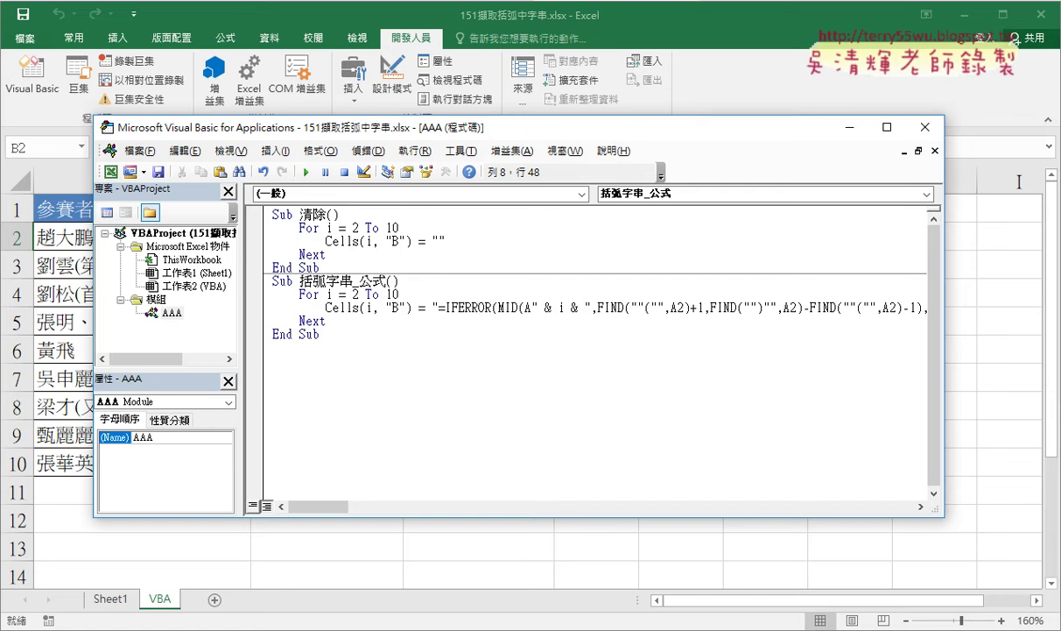
{"action": "left_click", "coordinate": [534, 306]}
{"action": "left_click_drag", "start_coordinate": [533, 306], "coordinate": [592, 307]}
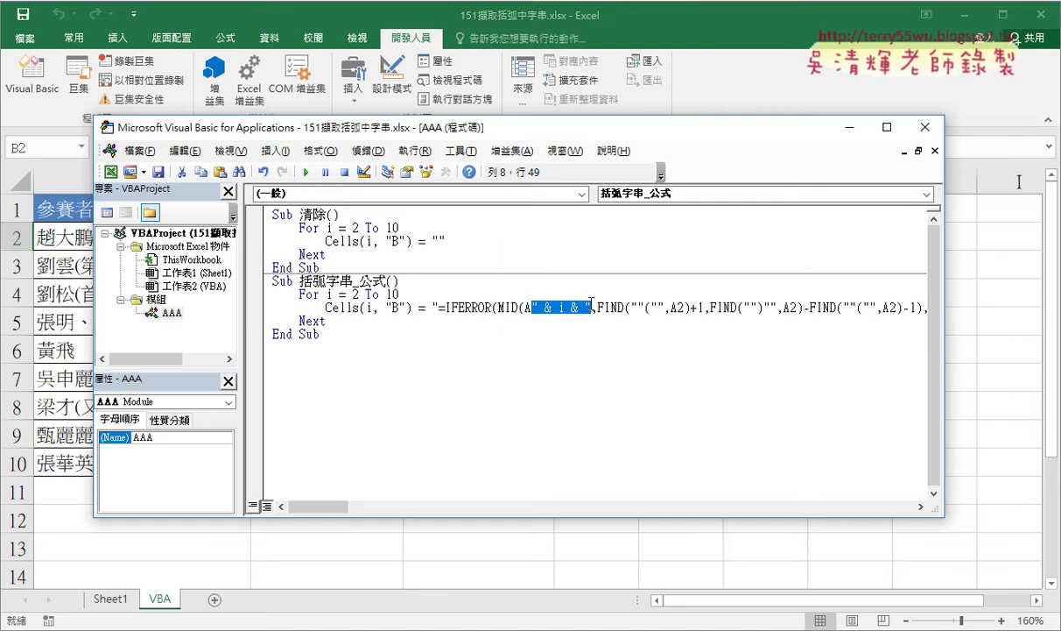
Widen the code window to show the whole line and copy the " & i & " piece
{"action": "left_click_drag", "start_coordinate": [616, 136], "coordinate": [530, 137]}
{"action": "left_click_drag", "start_coordinate": [859, 263], "coordinate": [1013, 270]}
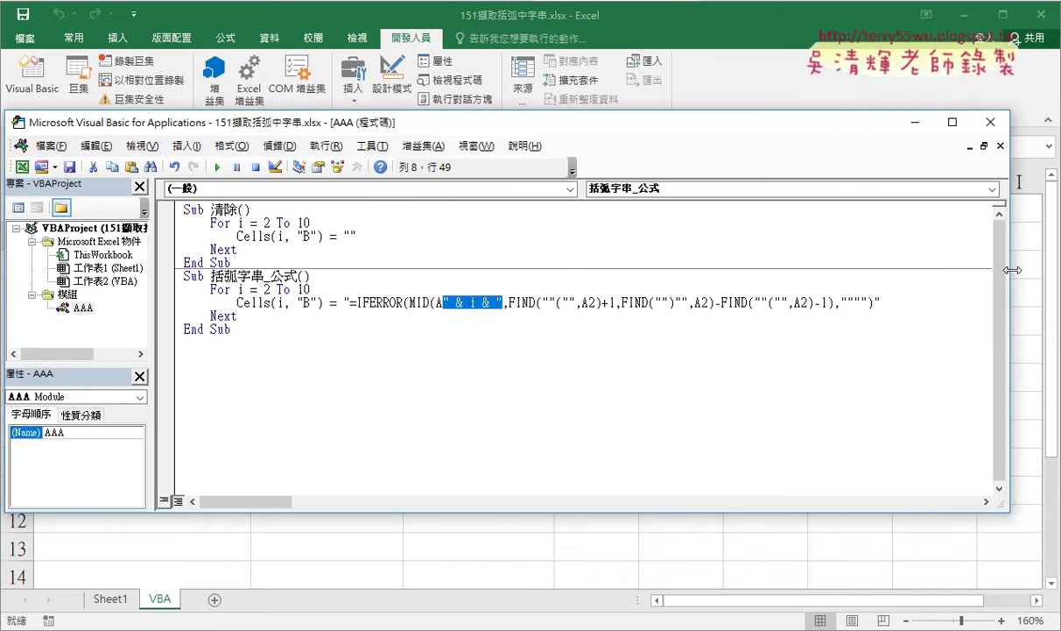
{"action": "right_click", "coordinate": [471, 306]}
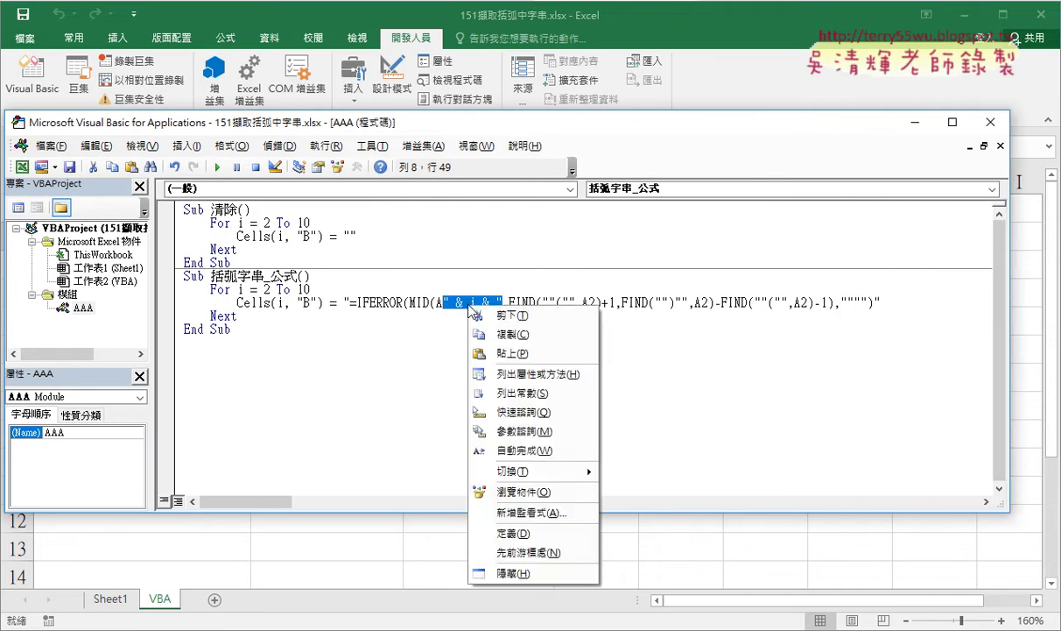
{"action": "left_click", "coordinate": [477, 333]}
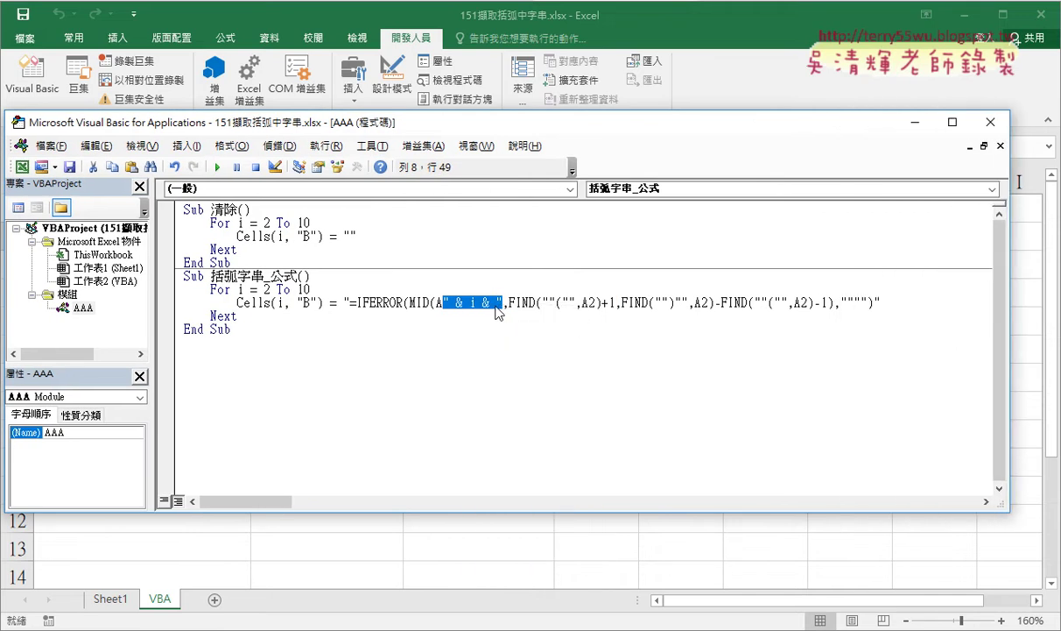
Paste " & i & " over the 2 in the remaining three A2 references, then move the editor aside
{"action": "left_click_drag", "start_coordinate": [595, 303], "coordinate": [588, 303]}
{"action": "right_click", "coordinate": [592, 306]}
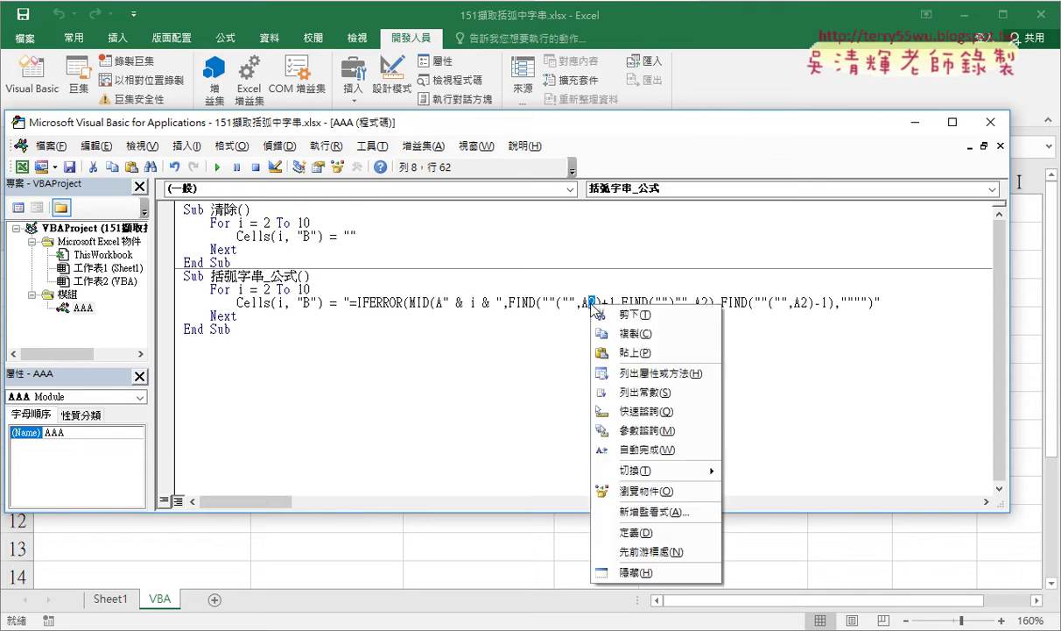
{"action": "left_click", "coordinate": [620, 351]}
{"action": "left_click_drag", "start_coordinate": [760, 303], "coordinate": [754, 303]}
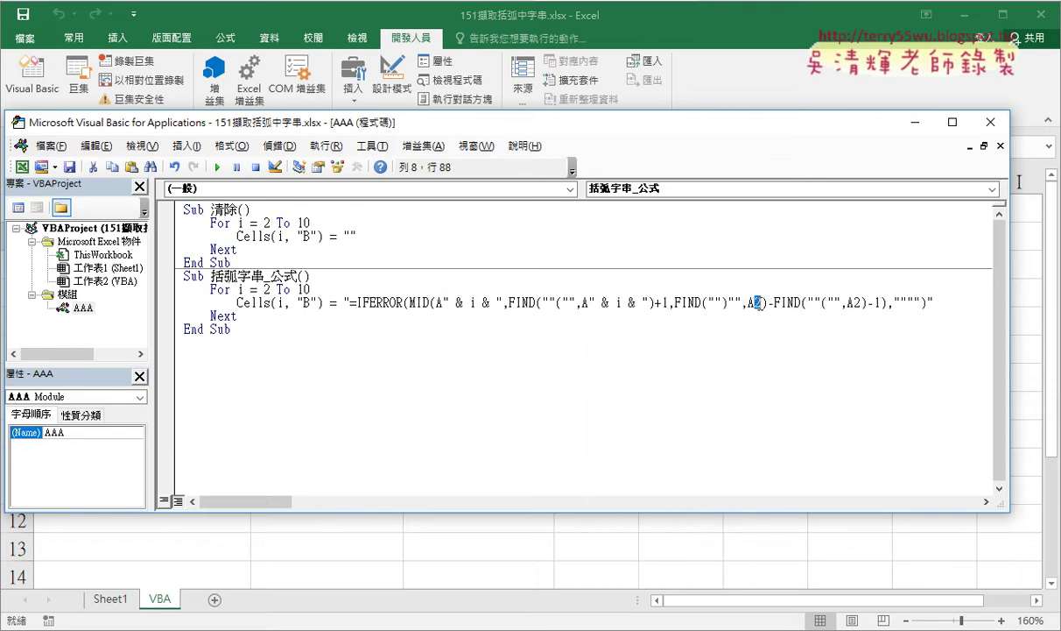
{"action": "right_click", "coordinate": [756, 305]}
{"action": "left_click", "coordinate": [762, 352]}
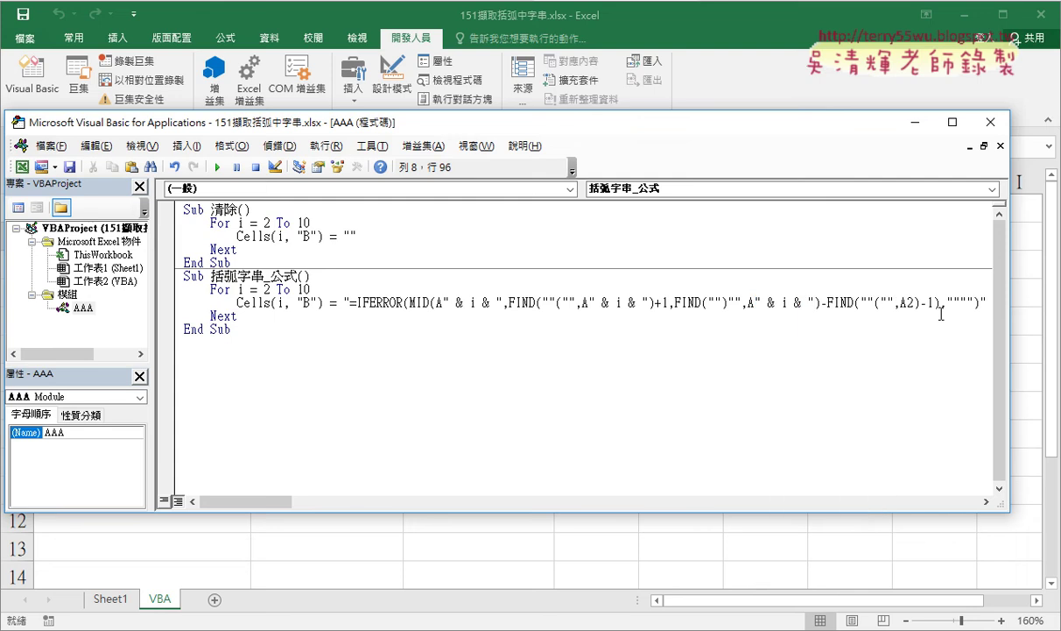
{"action": "left_click_drag", "start_coordinate": [915, 303], "coordinate": [908, 303]}
{"action": "right_click", "coordinate": [911, 305]}
{"action": "left_click", "coordinate": [918, 353]}
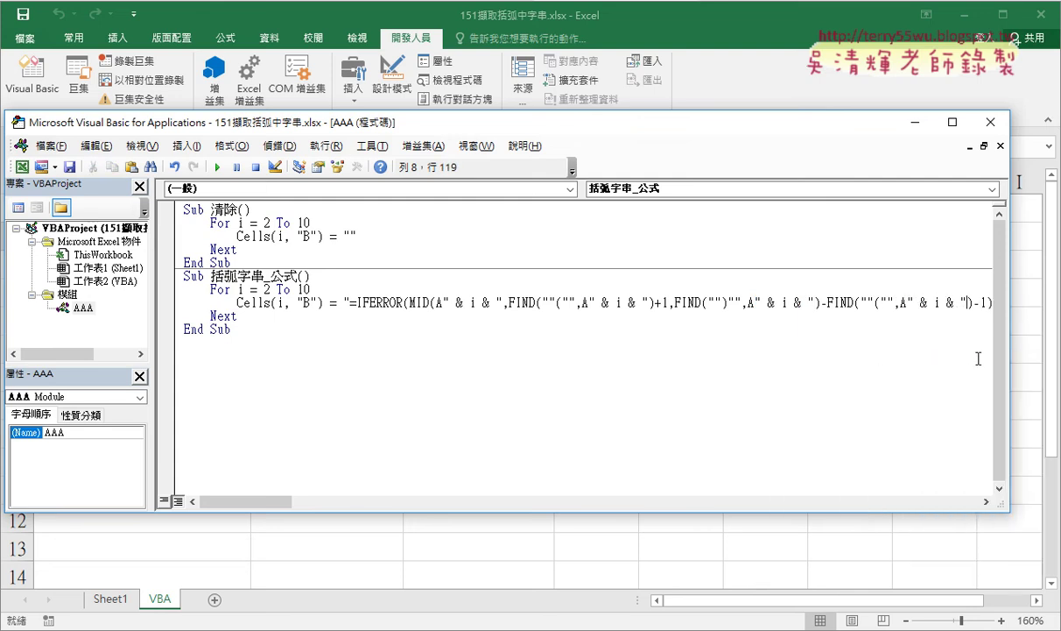
{"action": "left_click_drag", "start_coordinate": [1009, 358], "coordinate": [800, 358]}
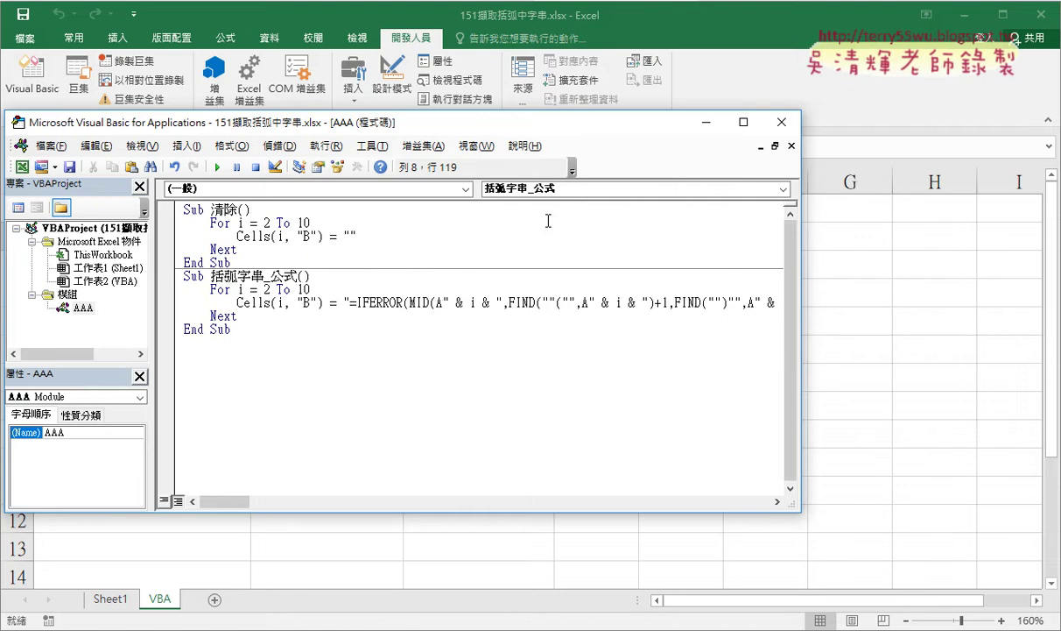
{"action": "left_click_drag", "start_coordinate": [372, 130], "coordinate": [755, 130]}
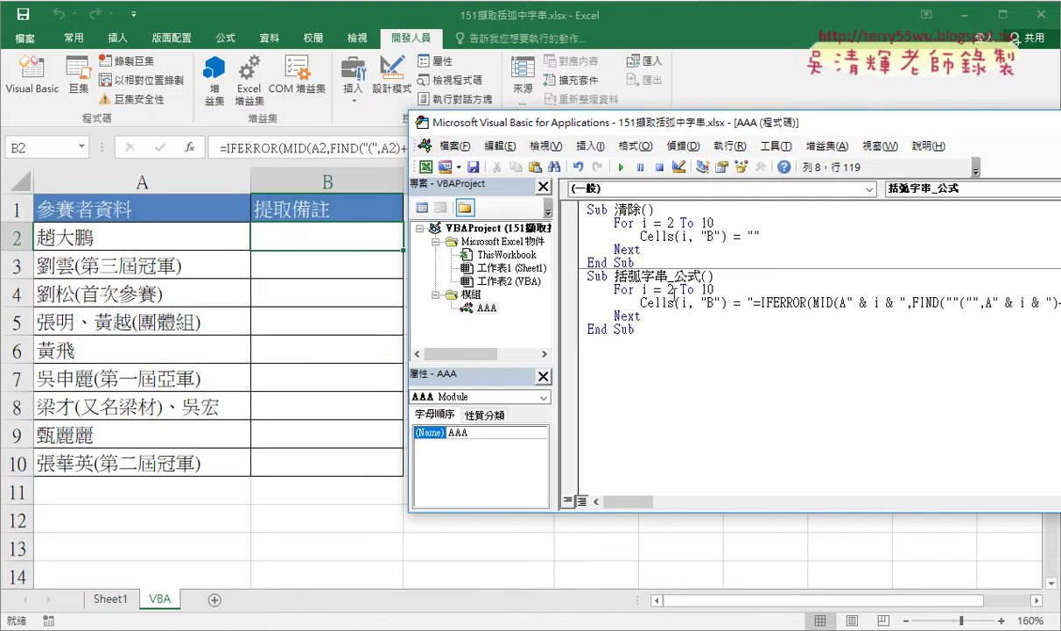
Run the 括弧字串_公式 macro, inspect the per-row formulas in B3–B8, and choose Form Button
{"action": "left_click", "coordinate": [670, 302]}
{"action": "left_click", "coordinate": [621, 167]}
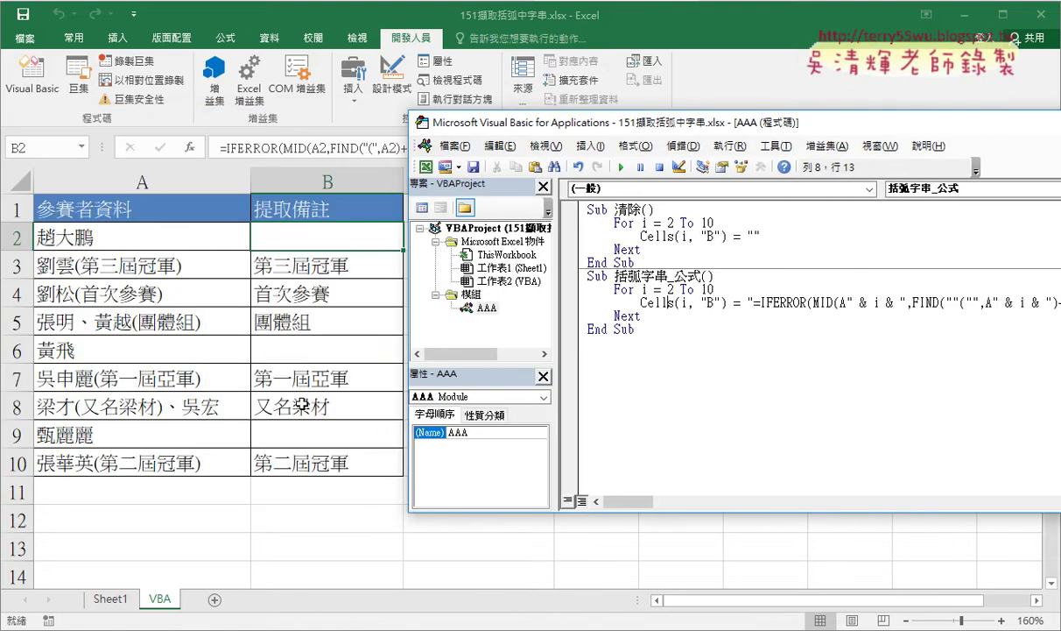
{"action": "left_click", "coordinate": [295, 265]}
{"action": "left_click", "coordinate": [307, 296]}
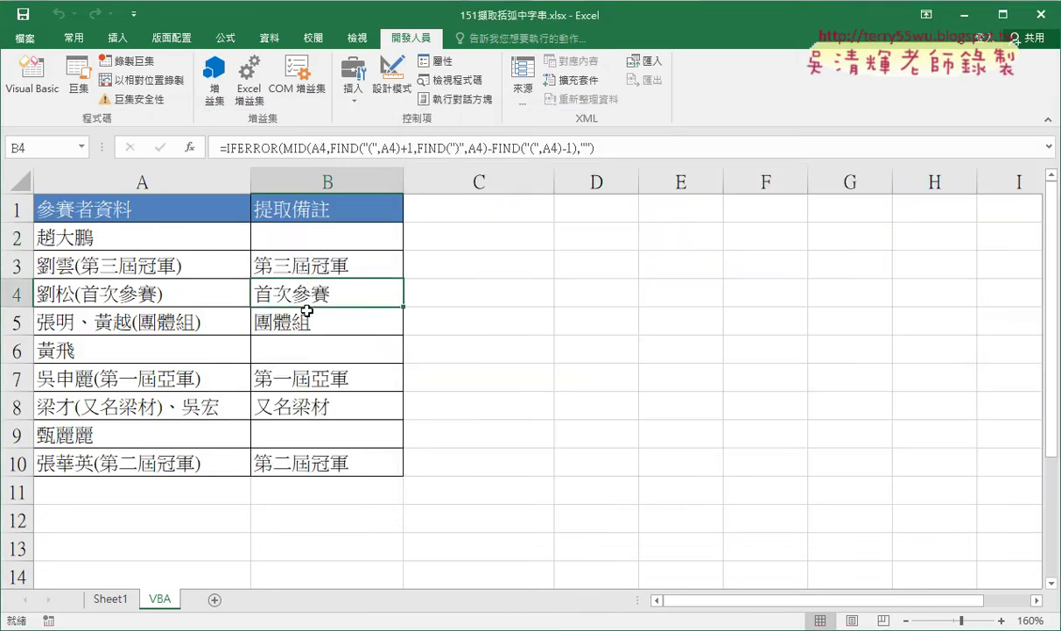
{"action": "left_click", "coordinate": [306, 323]}
{"action": "left_click", "coordinate": [302, 351]}
{"action": "left_click", "coordinate": [299, 378]}
{"action": "left_click", "coordinate": [296, 405]}
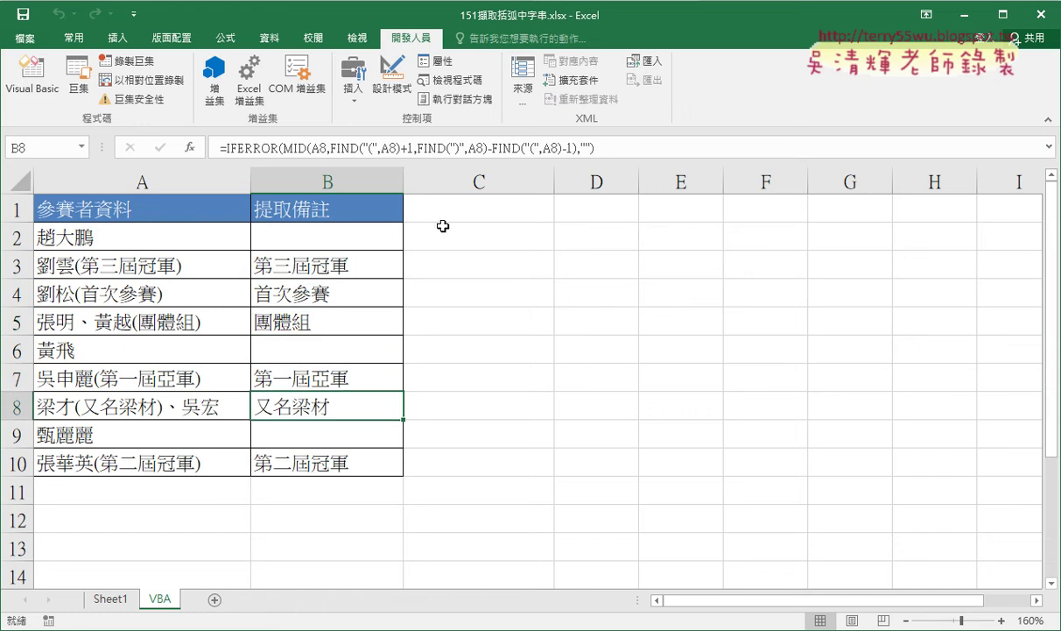
{"action": "left_click", "coordinate": [353, 87]}
{"action": "left_click", "coordinate": [327, 141]}
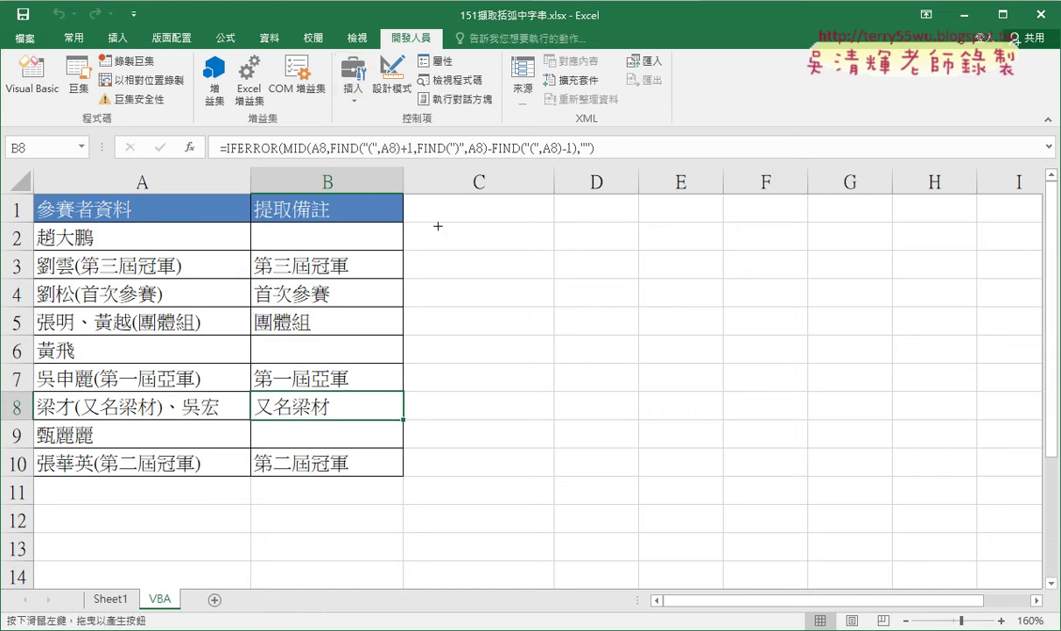
Draw a button in column C assigned to 括弧字串_公式 and caption it 括弧字串_公式
{"action": "left_click_drag", "start_coordinate": [438, 226], "coordinate": [595, 255]}
{"action": "left_click", "coordinate": [425, 213]}
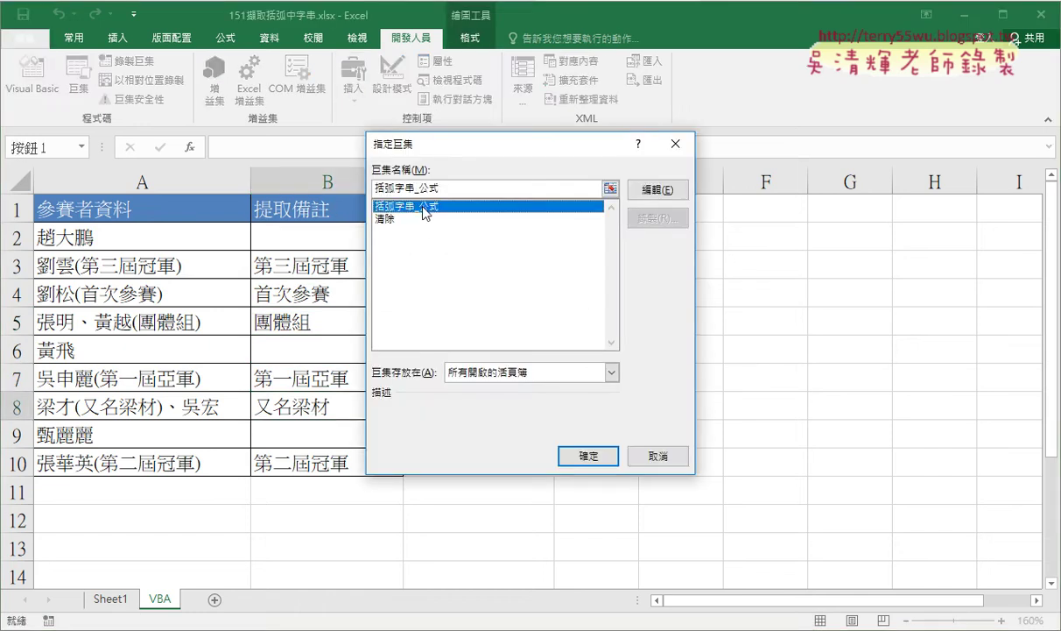
{"action": "left_click_drag", "start_coordinate": [578, 187], "coordinate": [375, 187]}
{"action": "key", "text": "ctrl+c"}
{"action": "right_click", "coordinate": [386, 186]}
{"action": "left_click", "coordinate": [437, 213]}
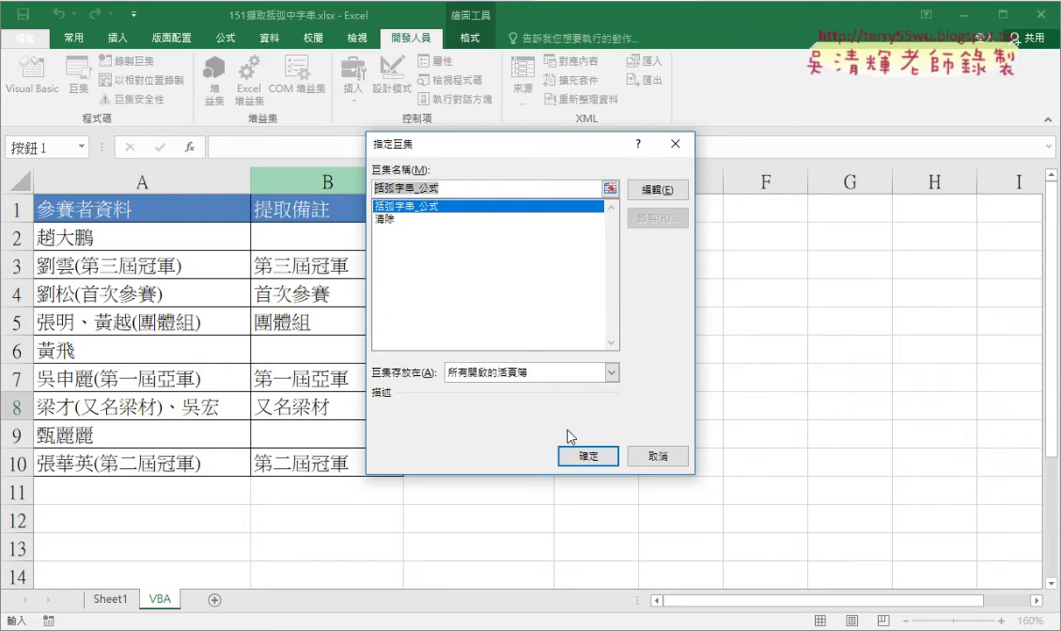
{"action": "left_click", "coordinate": [582, 455]}
{"action": "left_click", "coordinate": [486, 241]}
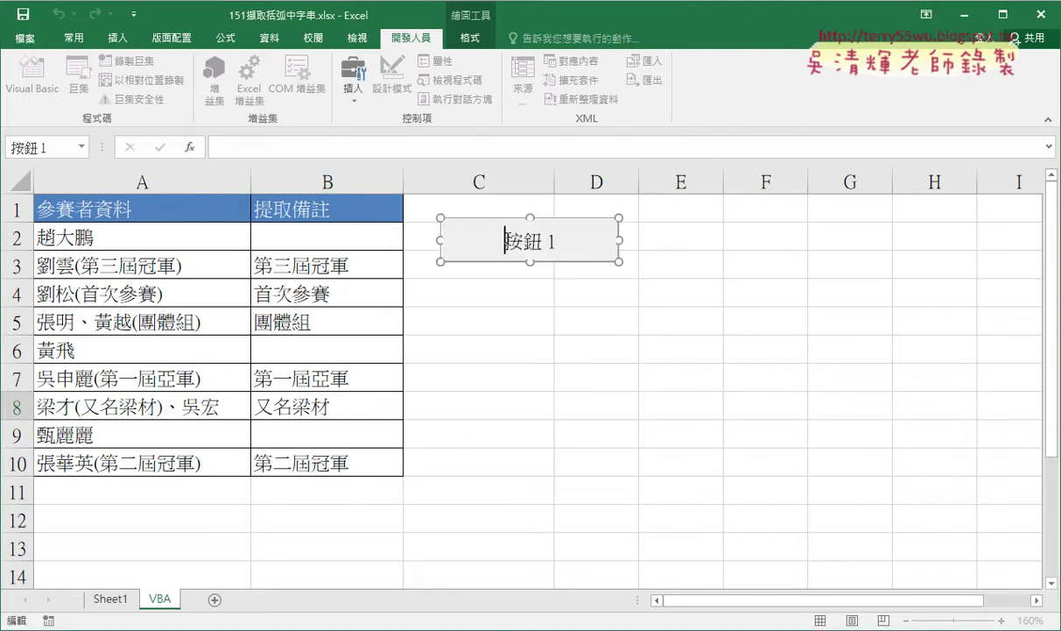
{"action": "left_click_drag", "start_coordinate": [505, 241], "coordinate": [558, 241]}
{"action": "key", "text": "BackSpace"}
{"action": "key", "text": "ctrl+v"}
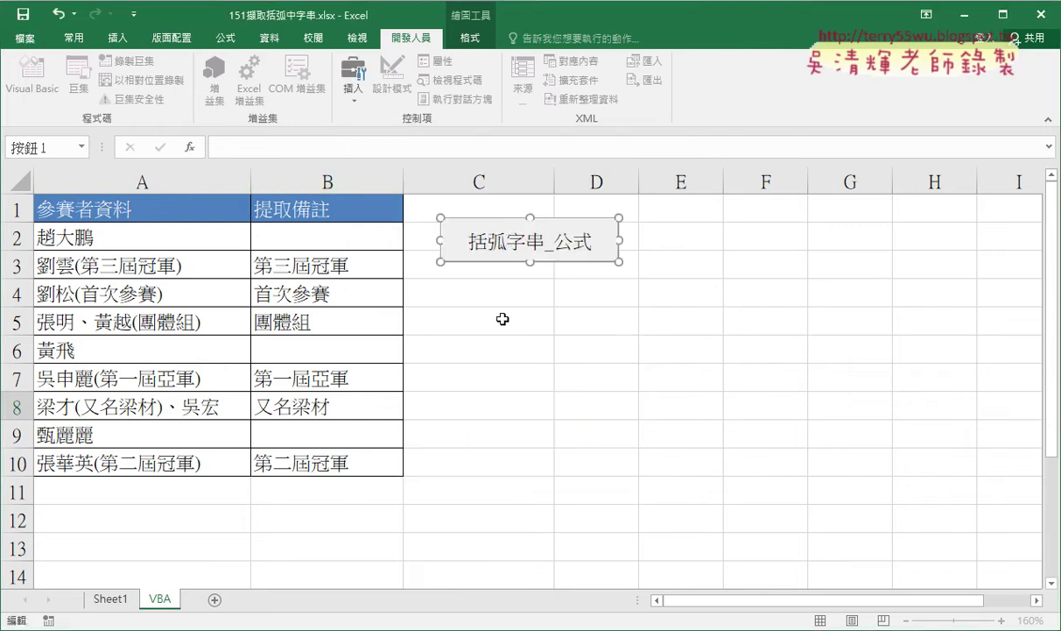
{"action": "left_click", "coordinate": [503, 319]}
{"action": "right_click", "coordinate": [509, 240]}
{"action": "key", "text": "Escape"}
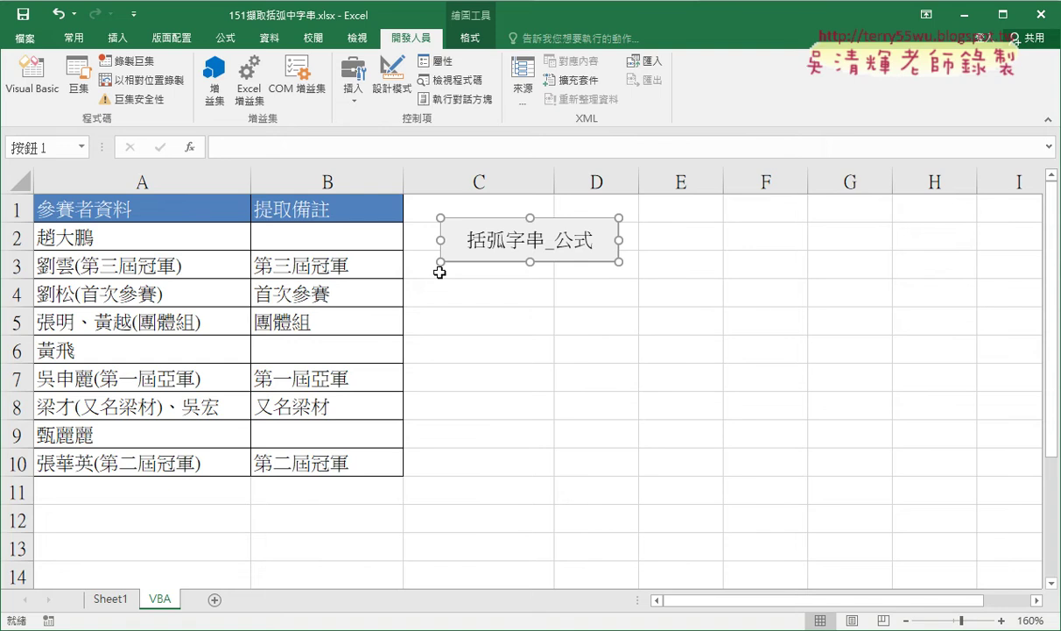
Copy the button one row down, assign it the 清除 macro, and caption it 清除
{"action": "left_click_drag", "start_coordinate": [440, 272], "coordinate": [439, 329]}
{"action": "right_click", "coordinate": [526, 285]}
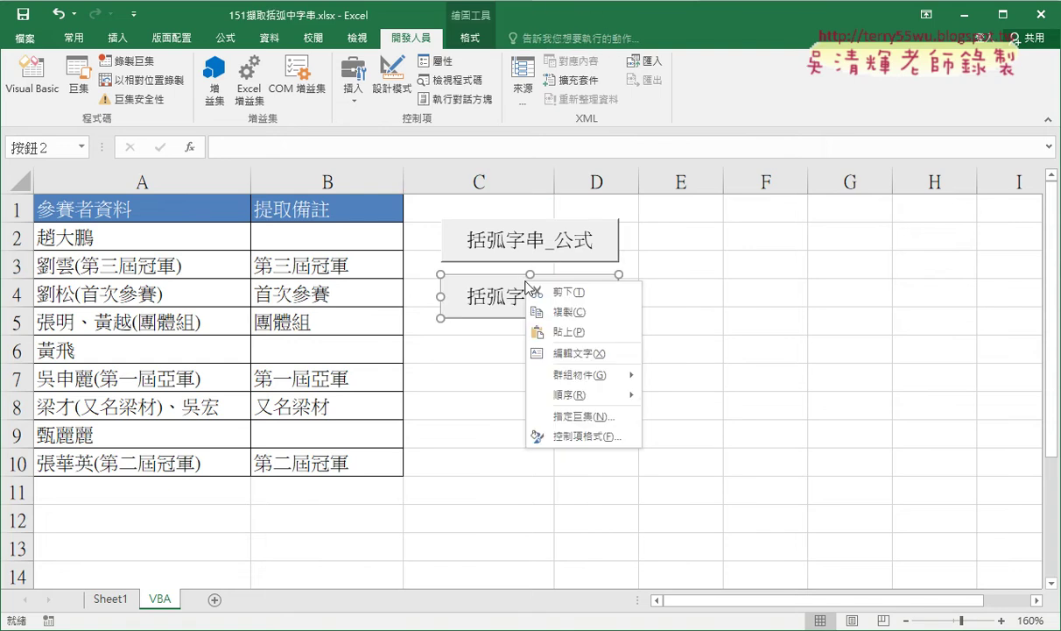
{"action": "left_click", "coordinate": [600, 417]}
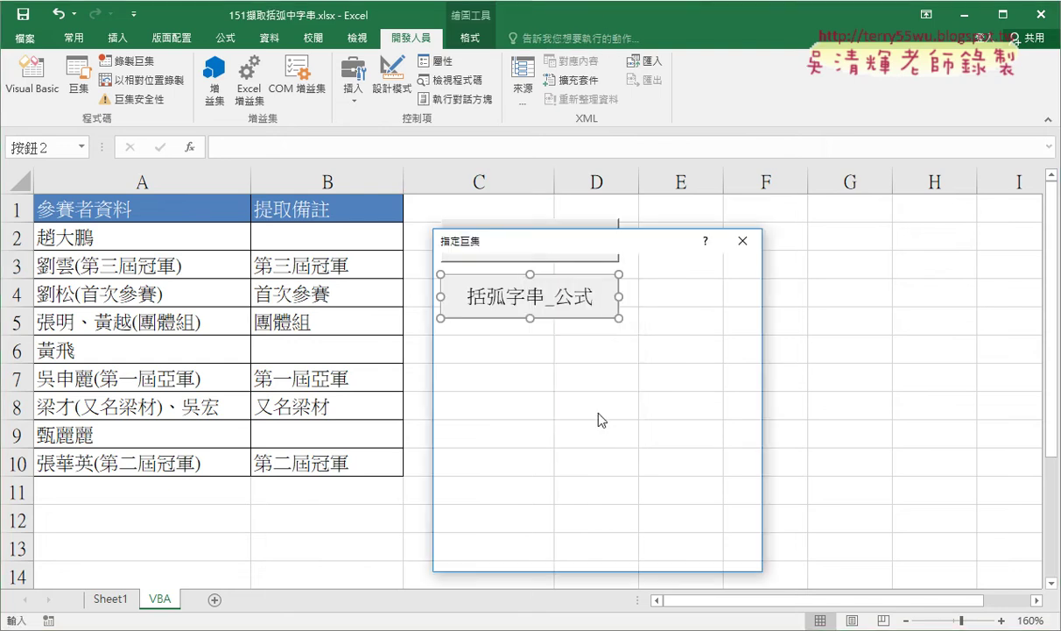
{"action": "left_click", "coordinate": [491, 315]}
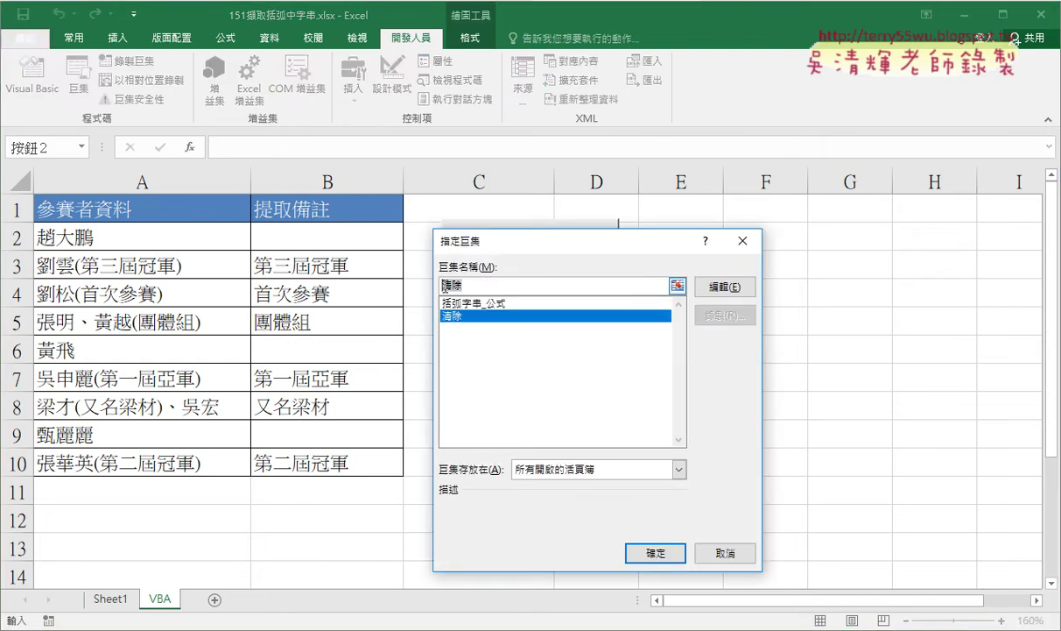
{"action": "right_click", "coordinate": [438, 286]}
{"action": "left_click", "coordinate": [486, 325]}
{"action": "left_click", "coordinate": [656, 552]}
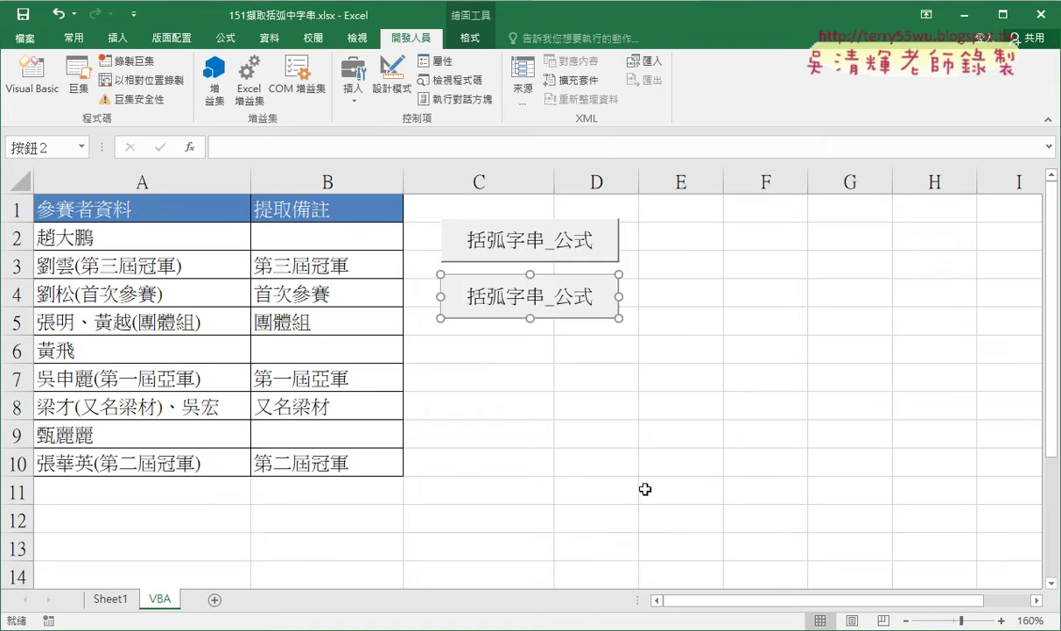
{"action": "left_click", "coordinate": [468, 297]}
{"action": "key", "text": "Delete"}
{"action": "key", "text": "Delete"}
{"action": "key", "text": "Delete"}
{"action": "key", "text": "Delete"}
{"action": "key", "text": "Delete"}
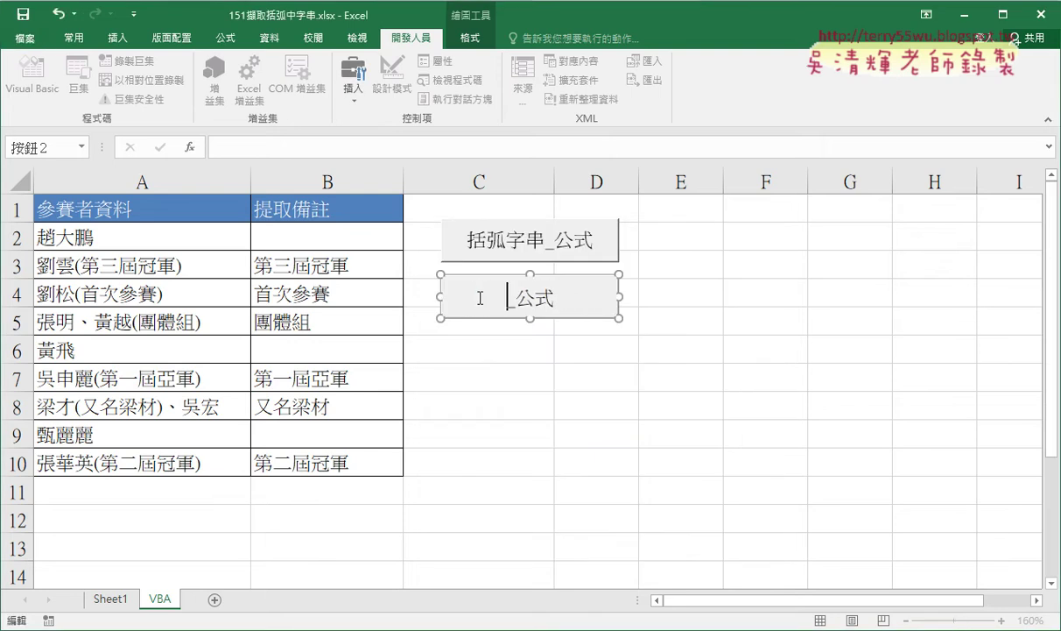
{"action": "key", "text": "Delete"}
{"action": "key", "text": "Delete"}
{"action": "type", "text": "清除"}
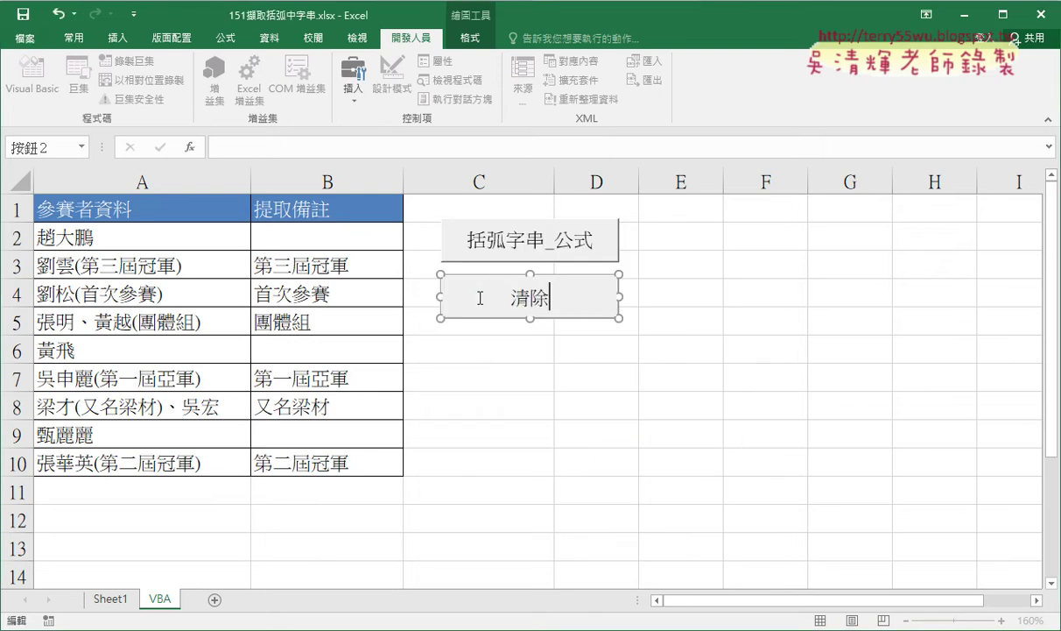
{"action": "left_click", "coordinate": [508, 398]}
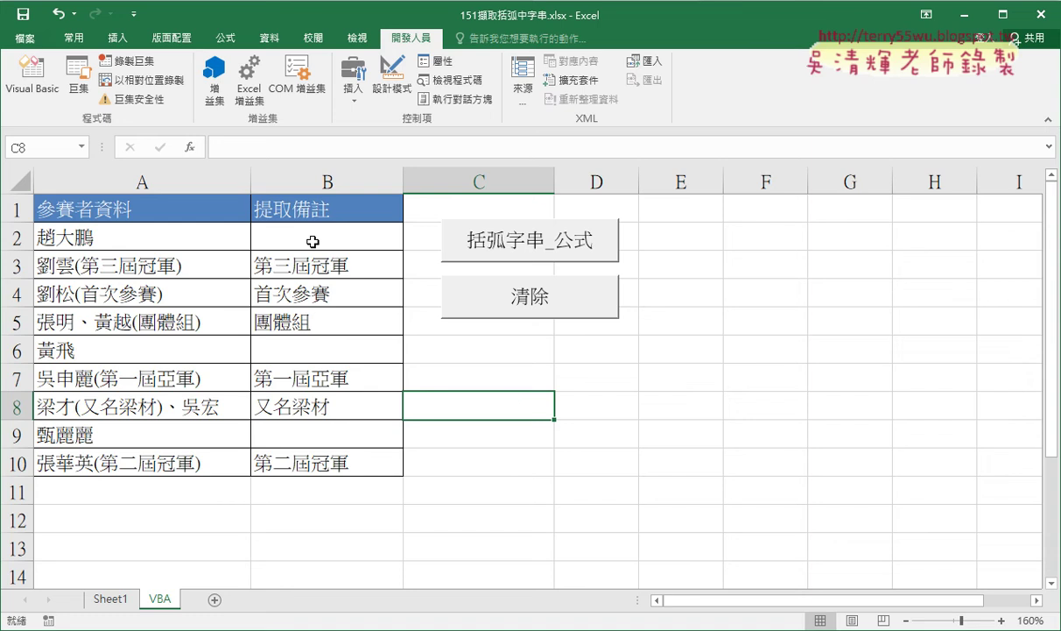
{"action": "left_click", "coordinate": [500, 303]}
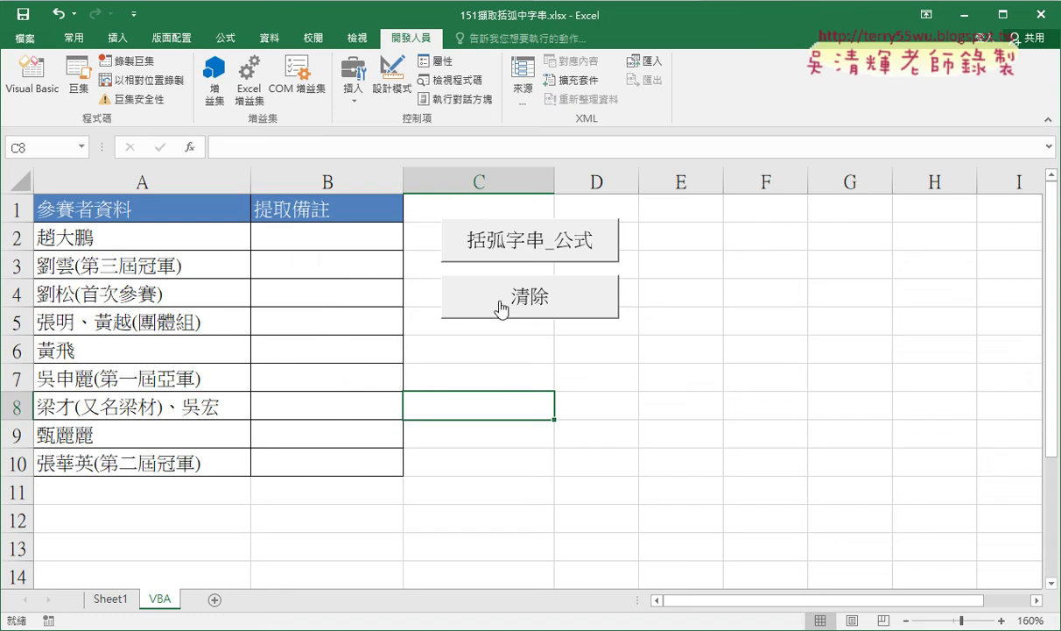
{"action": "left_click", "coordinate": [480, 245]}
{"action": "left_click", "coordinate": [347, 238]}
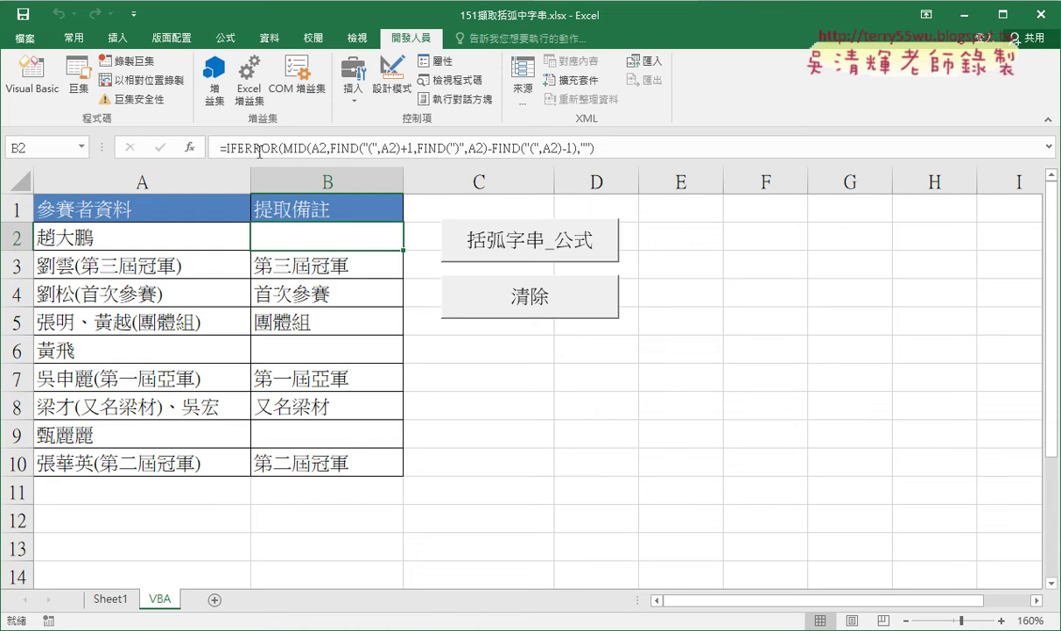
{"action": "left_click", "coordinate": [513, 309]}
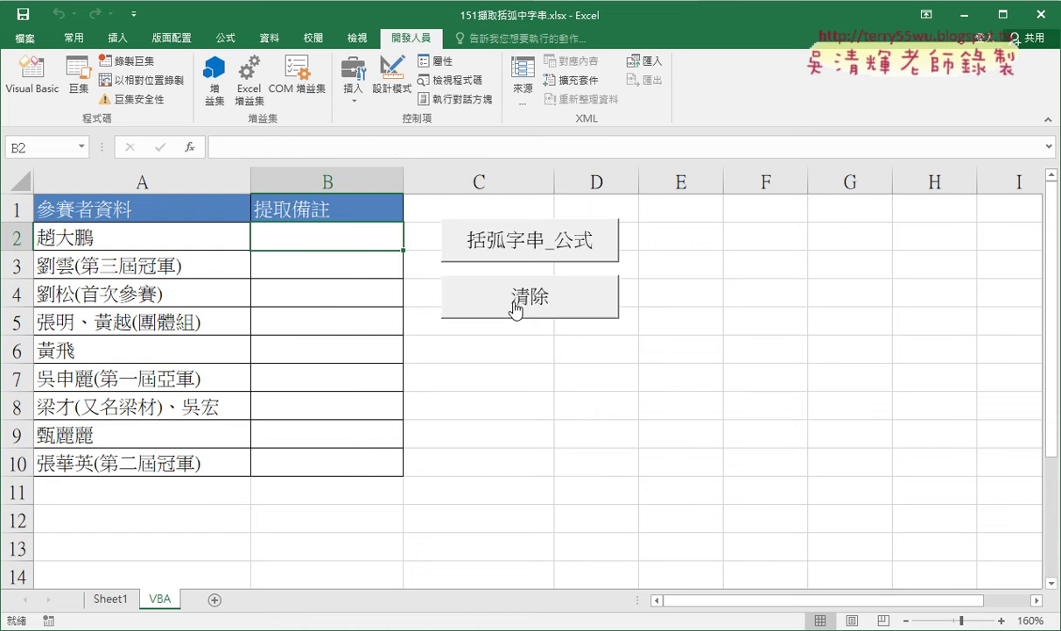
{"action": "left_click", "coordinate": [501, 240]}
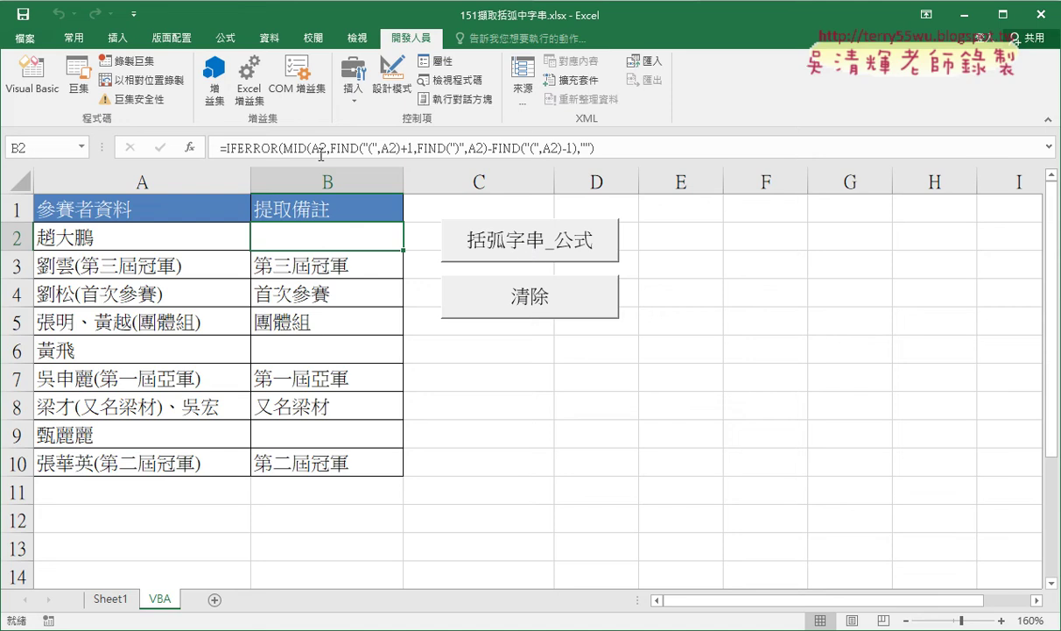
{"action": "left_click", "coordinate": [290, 257]}
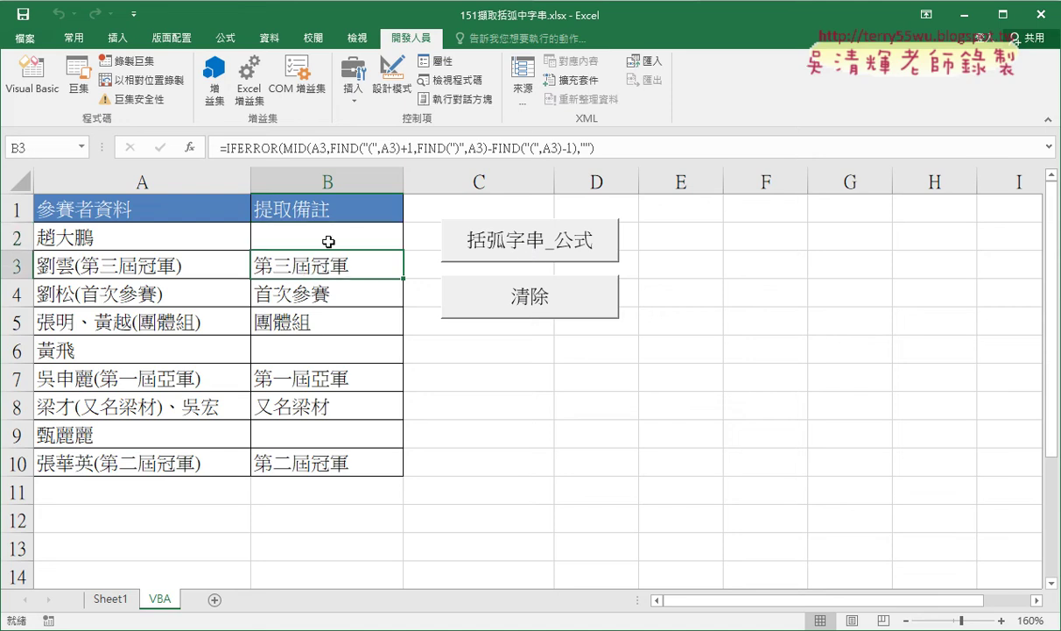